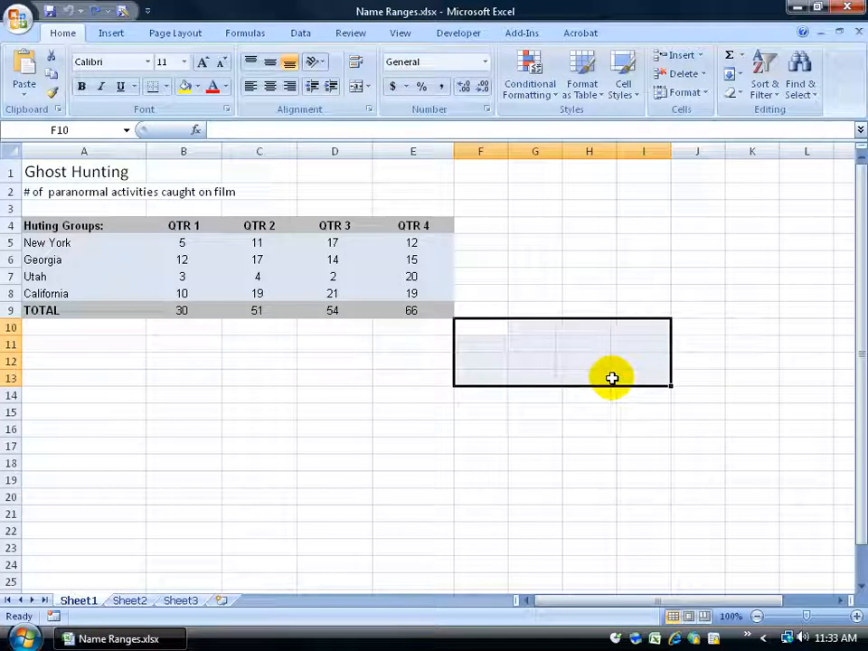
Step: Name the QTR 1 heading cell B4 Quarter_1
{"action": "left_click", "coordinate": [312, 362]}
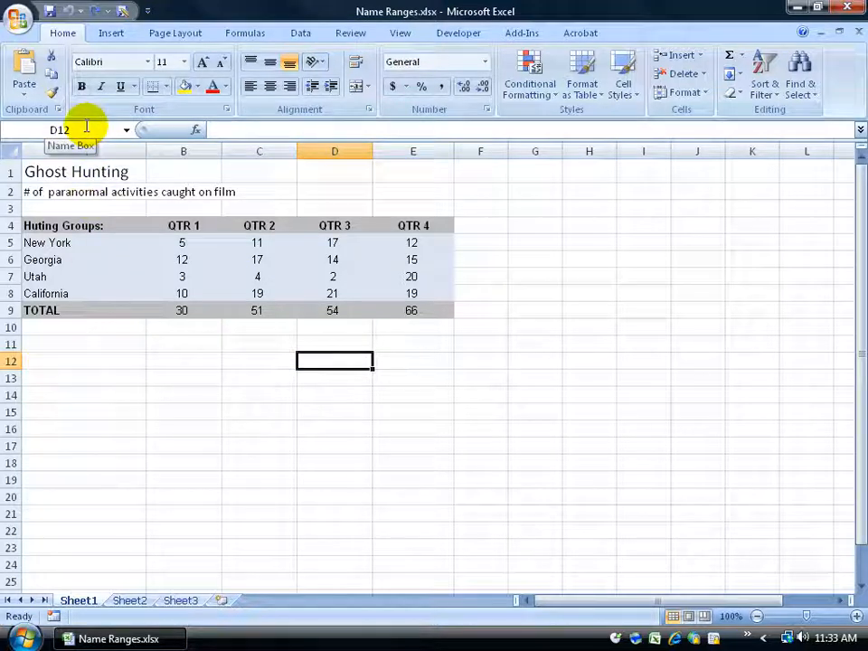
{"action": "left_click", "coordinate": [178, 225]}
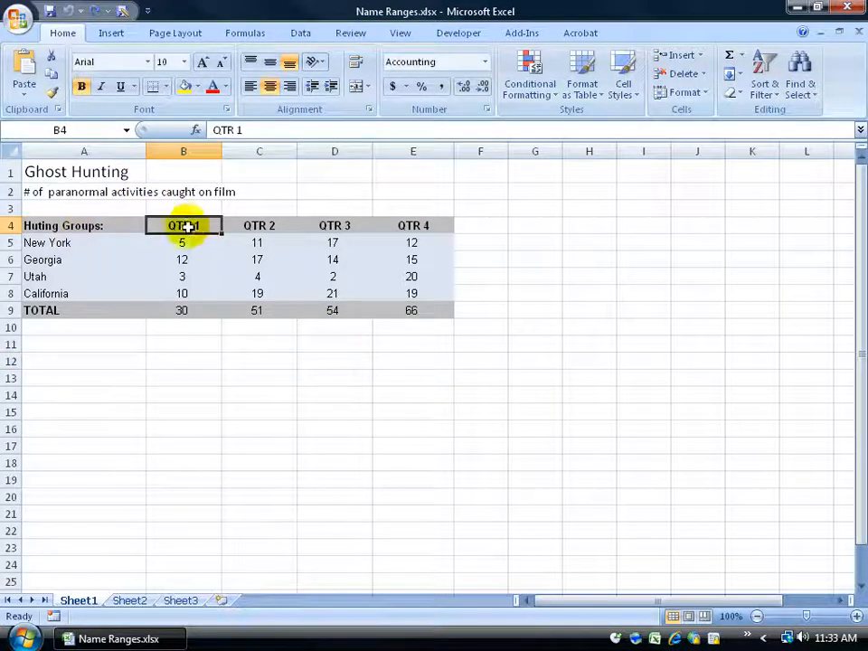
{"action": "left_click", "coordinate": [89, 132]}
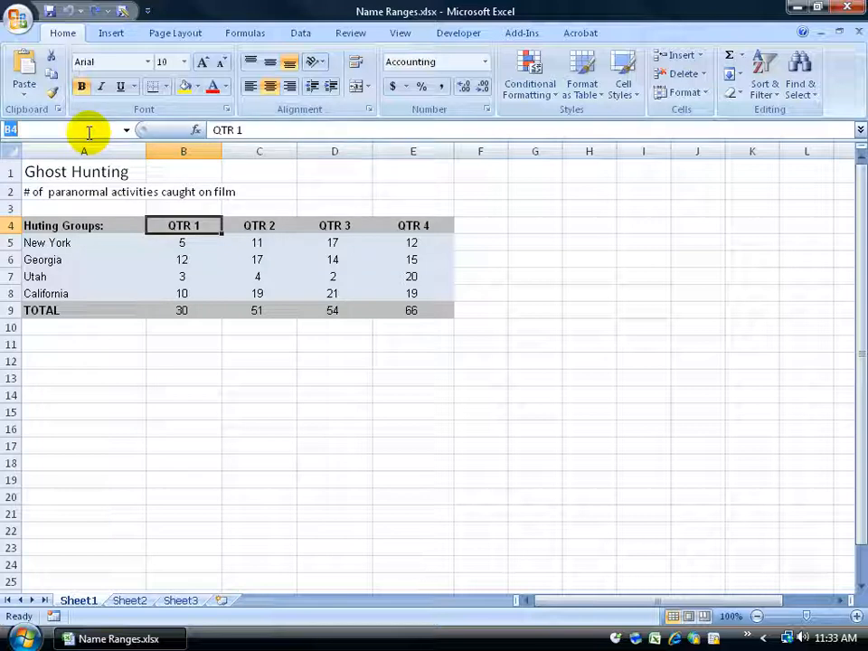
{"action": "type", "text": "Quarter"}
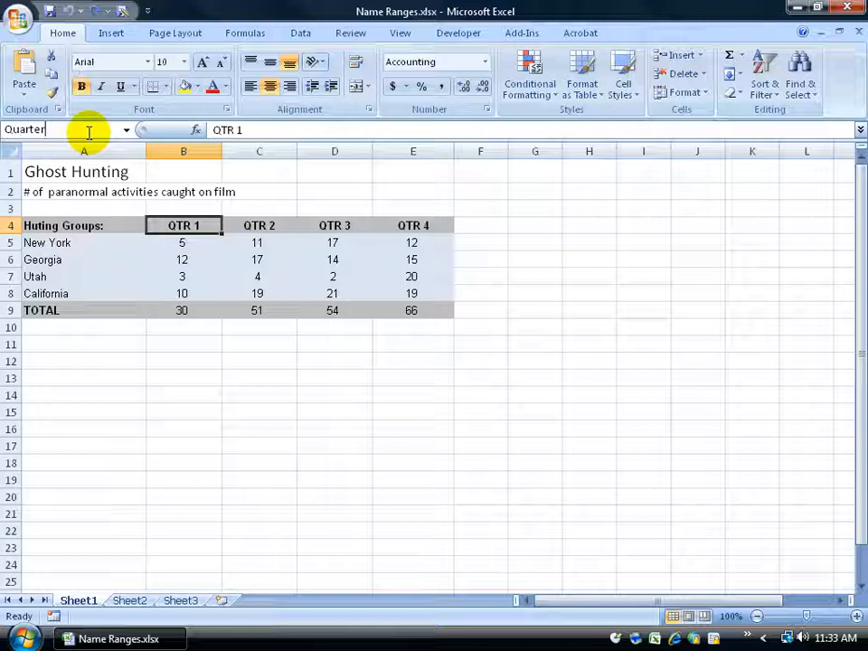
{"action": "type", "text": "_1"}
{"action": "key", "text": "Return"}
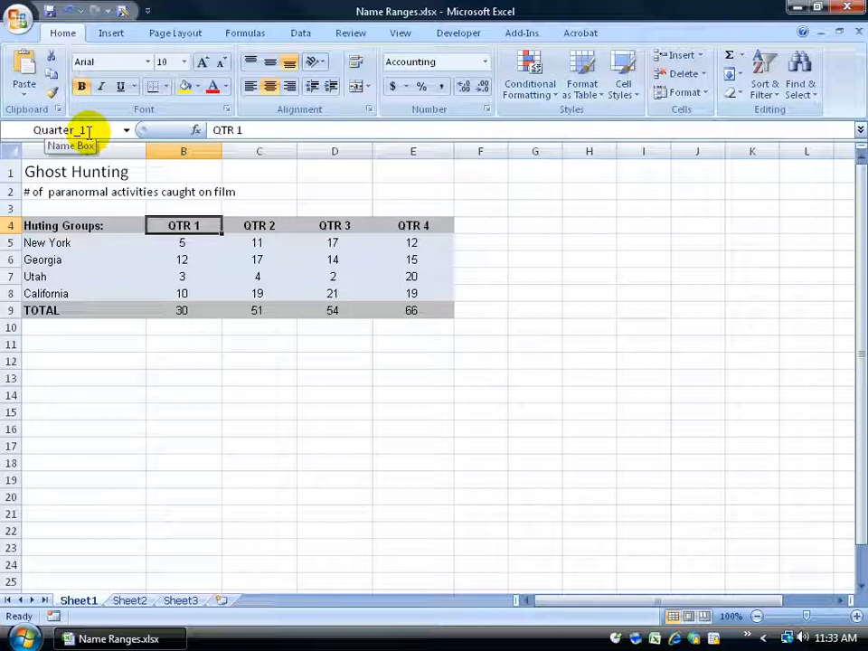
Step: Move the selection away to empty cell J15, and jump back to the cell named Quarter_1 through its defined name
{"action": "left_click_drag", "start_coordinate": [174, 241], "coordinate": [282, 286]}
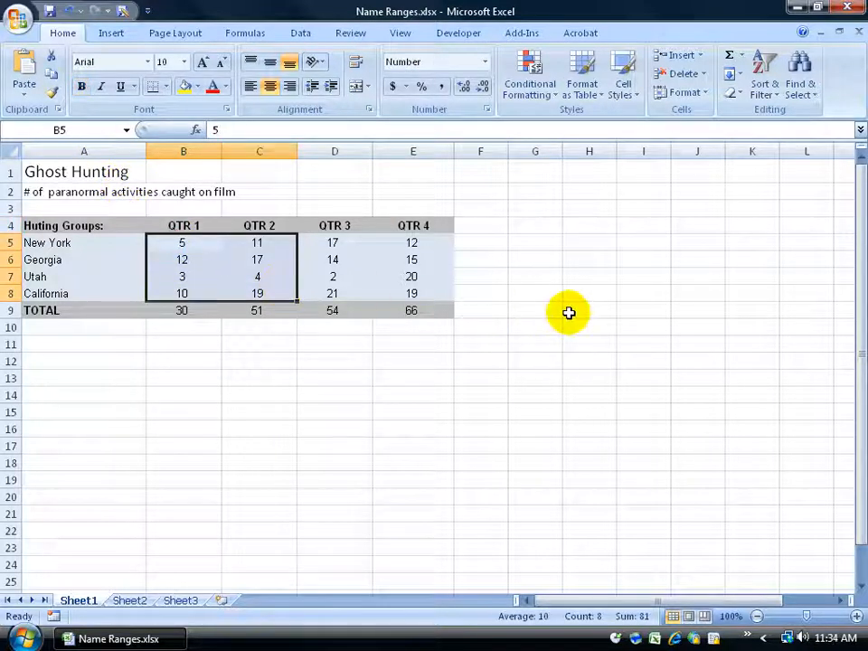
{"action": "left_click", "coordinate": [702, 411]}
{"action": "left_click", "coordinate": [701, 412]}
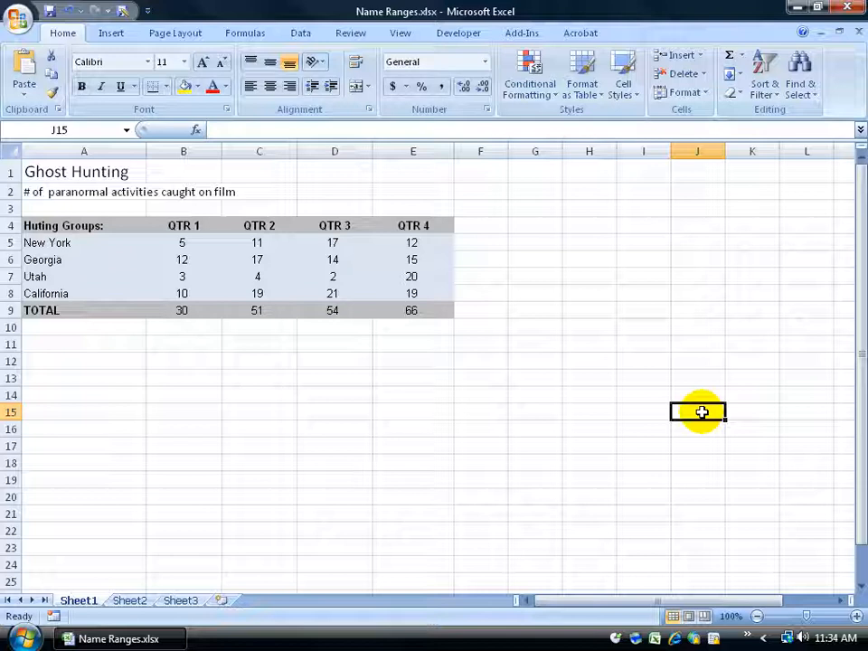
{"action": "left_click", "coordinate": [126, 131]}
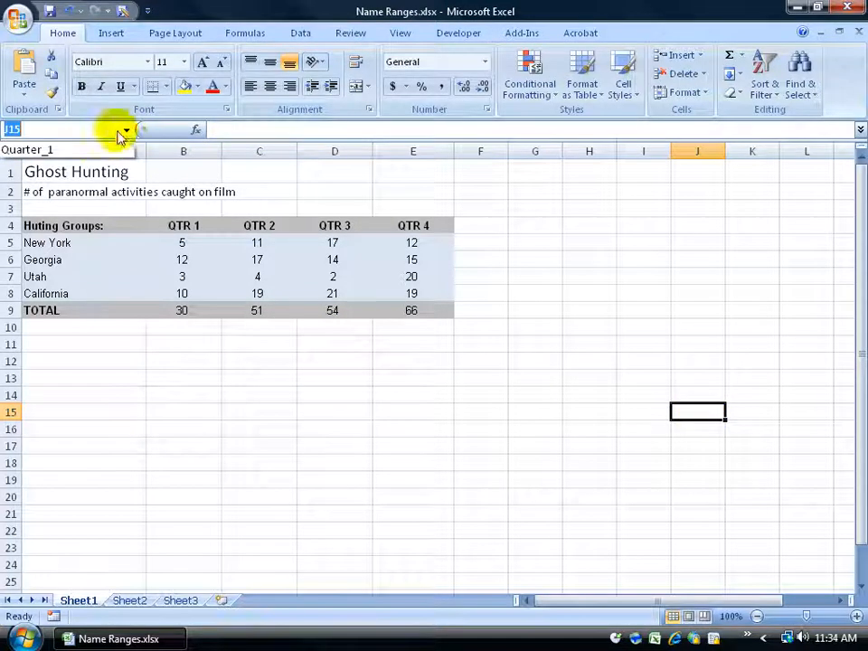
{"action": "left_click", "coordinate": [84, 150]}
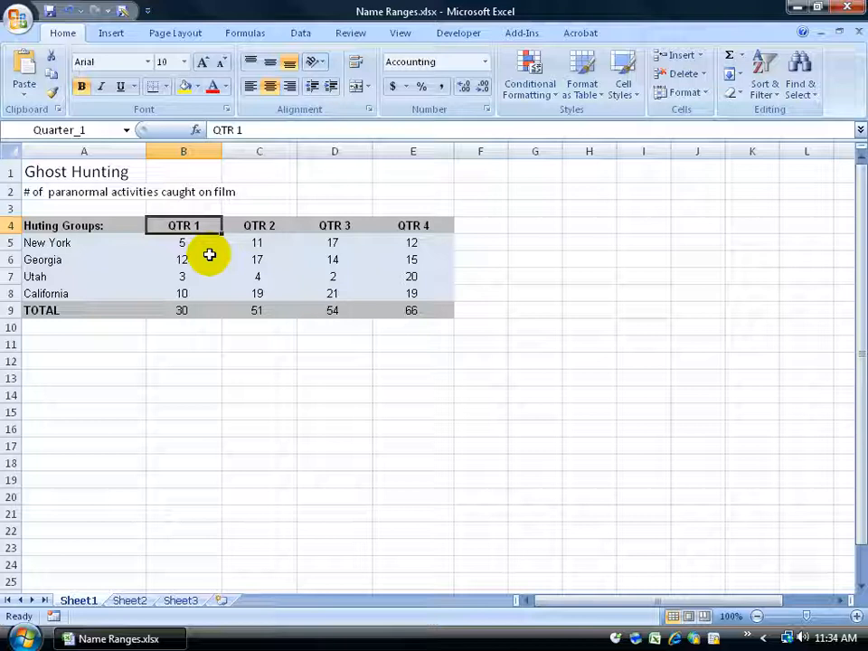
Step: Check which reference or name identifies the QTR 2 values C5:C8, the QTR 2 heading and the QTR 1 heading
{"action": "left_click_drag", "start_coordinate": [236, 242], "coordinate": [242, 287]}
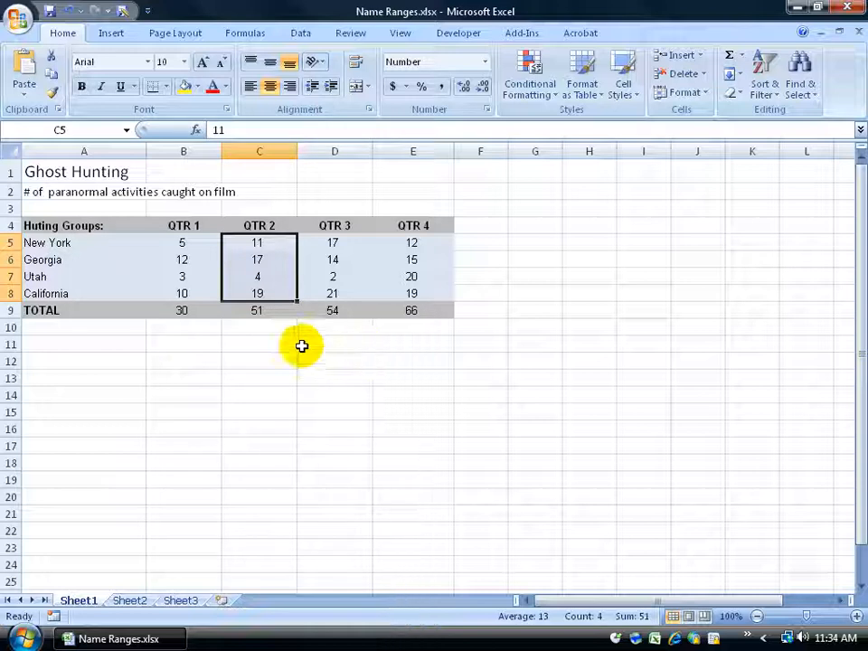
{"action": "left_click", "coordinate": [267, 344]}
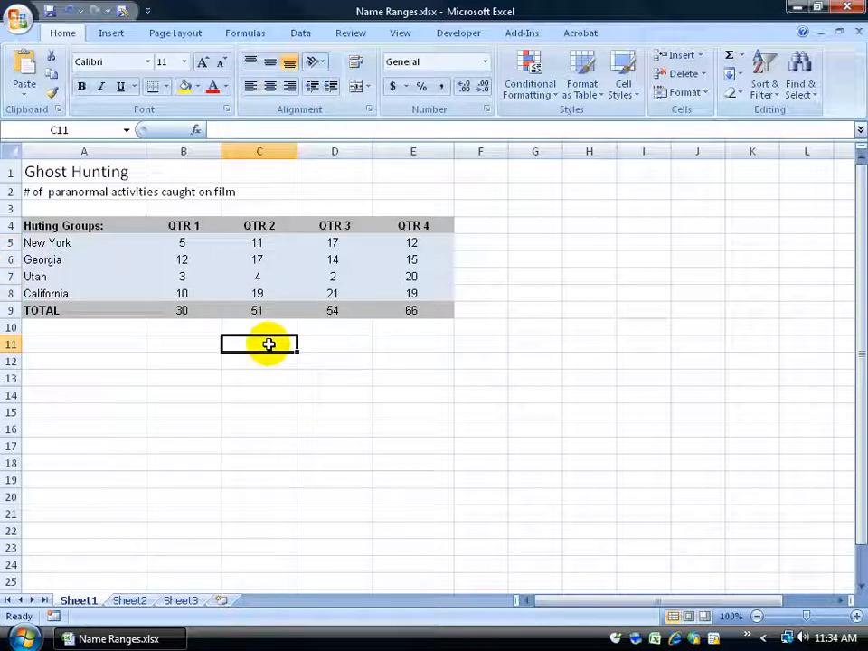
{"action": "left_click_drag", "start_coordinate": [269, 242], "coordinate": [258, 291]}
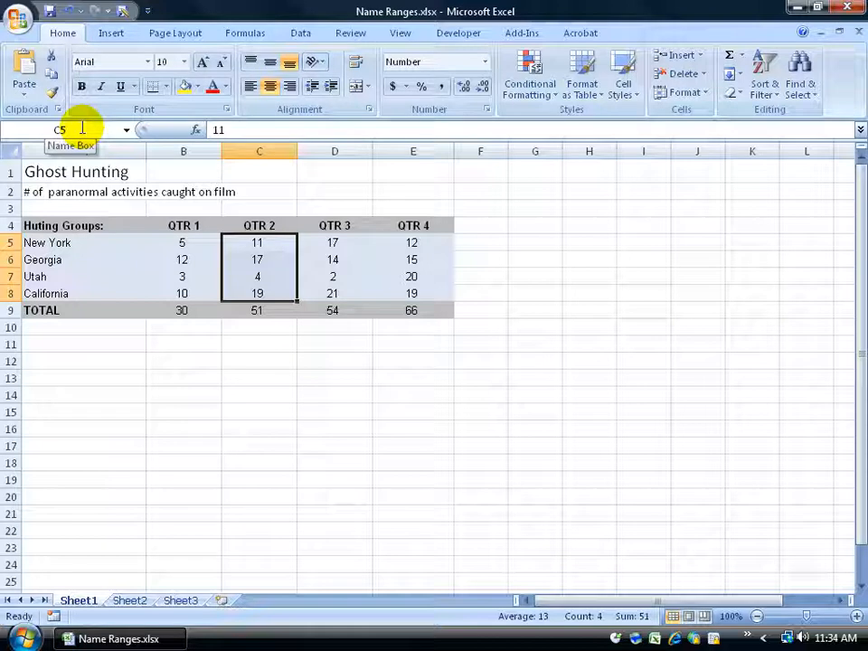
{"action": "left_click", "coordinate": [264, 341]}
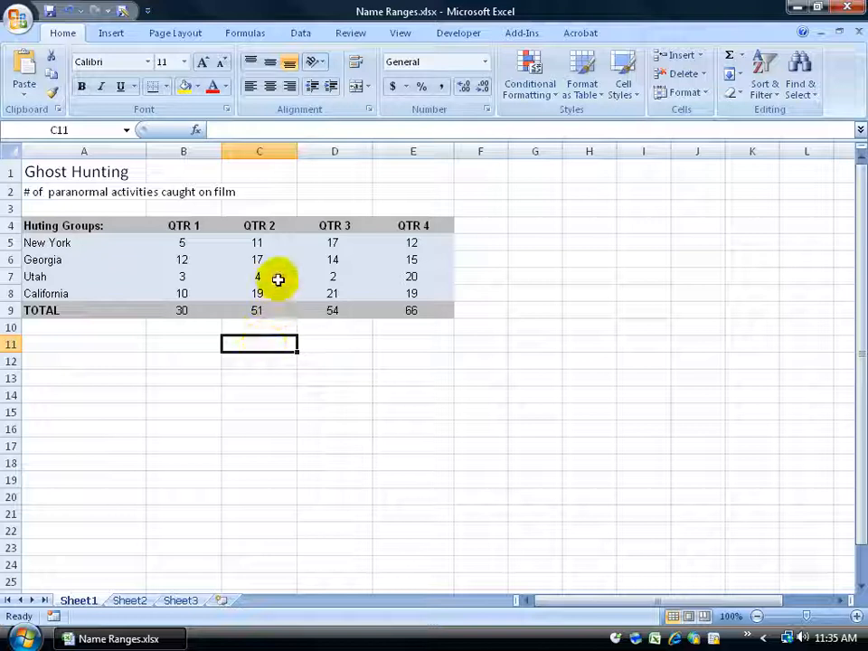
{"action": "left_click", "coordinate": [259, 226]}
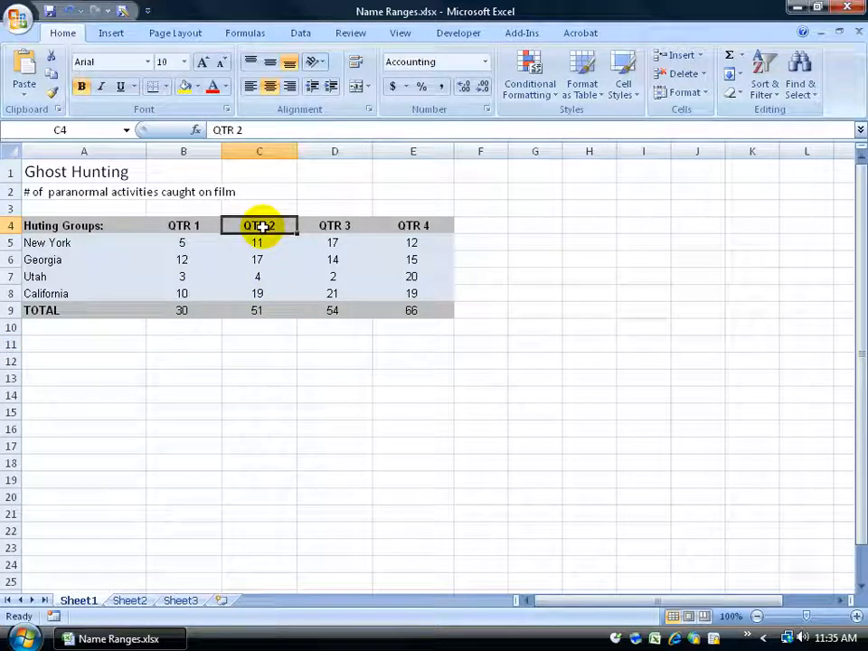
{"action": "left_click", "coordinate": [201, 225]}
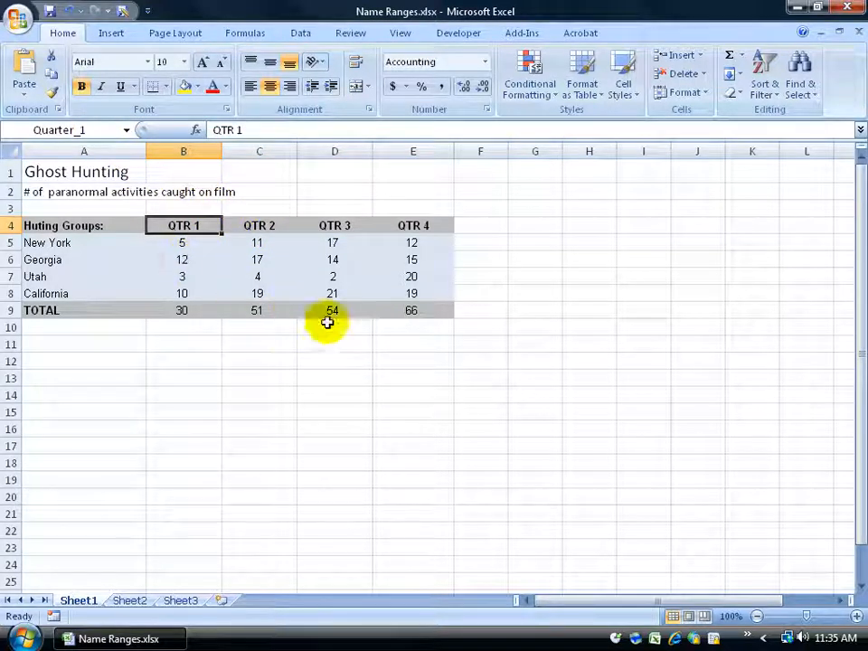
Step: Use Go To from an empty cell to reach cell B4, and again to reach the name Quarter_1
{"action": "left_click", "coordinate": [468, 374]}
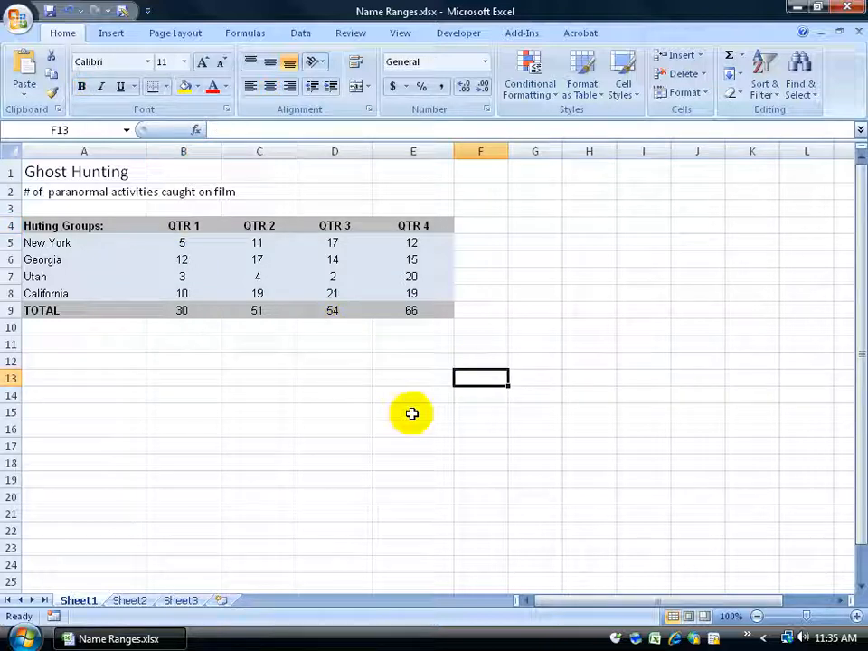
{"action": "key", "text": "F5"}
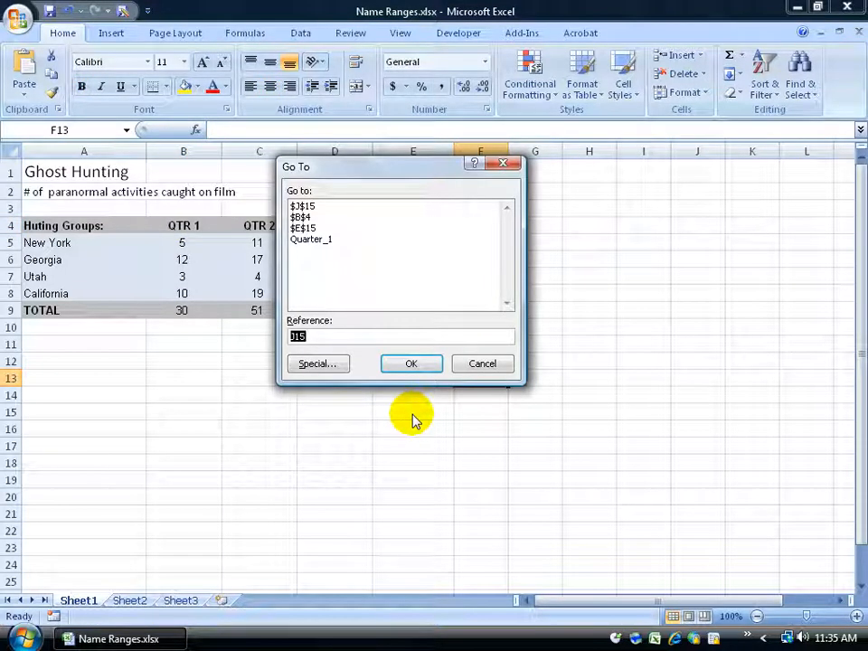
{"action": "type", "text": "B4"}
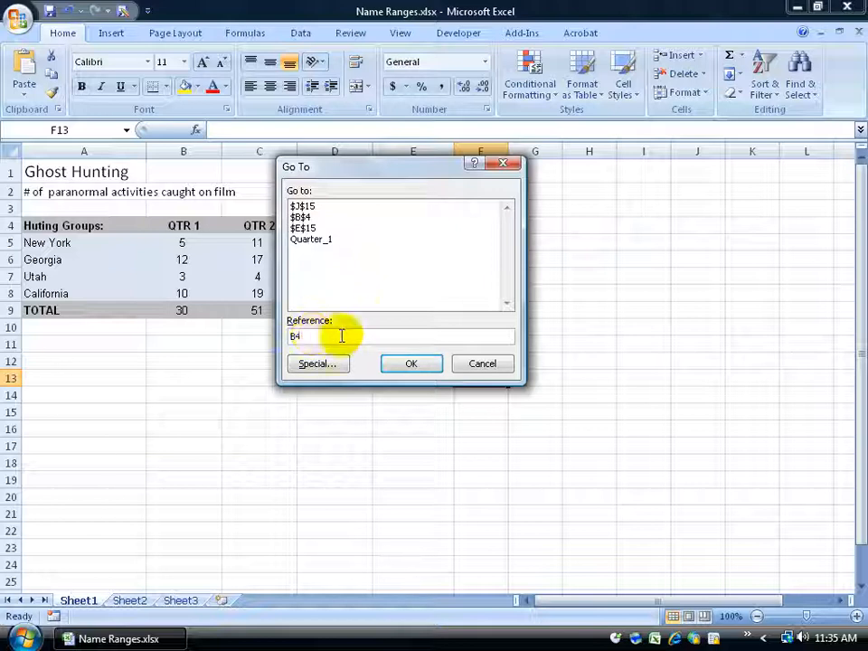
{"action": "left_click", "coordinate": [411, 364]}
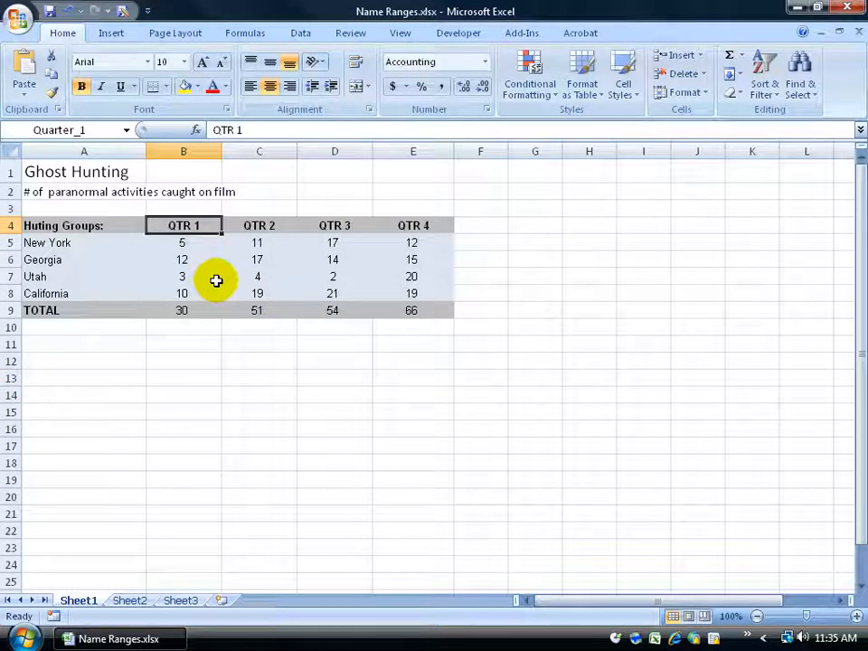
{"action": "left_click", "coordinate": [456, 344]}
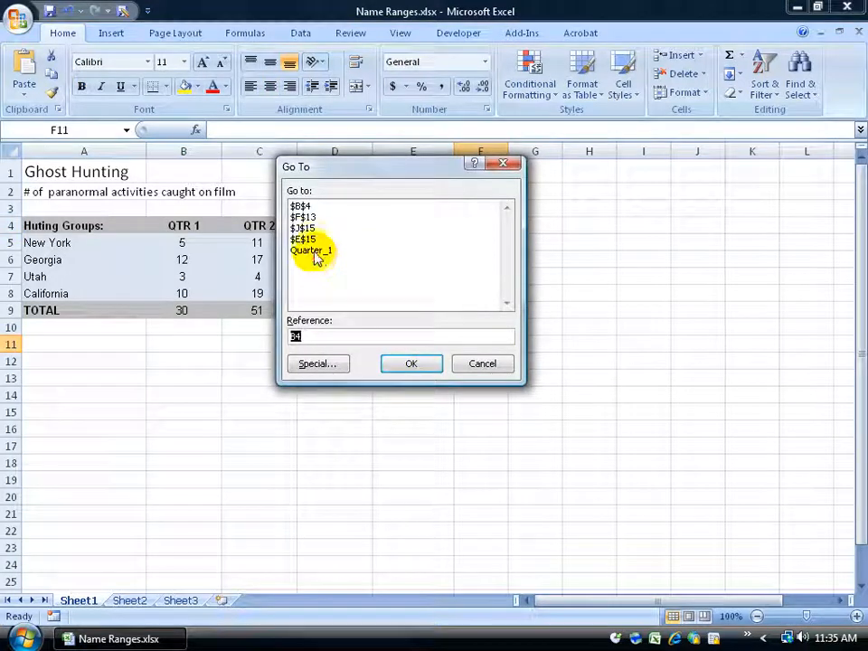
{"action": "left_click", "coordinate": [313, 251]}
{"action": "left_click", "coordinate": [391, 361]}
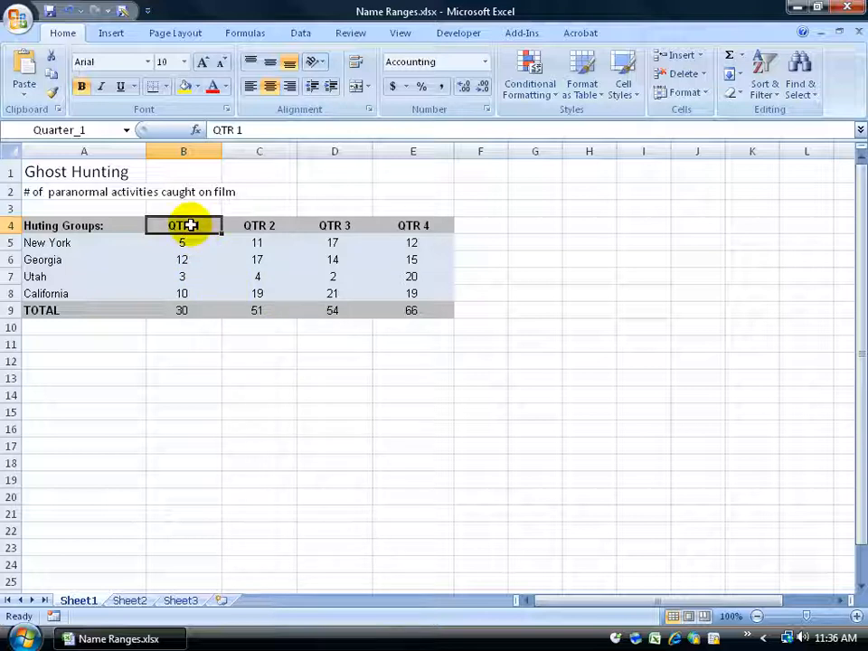
Step: Redefine the name Quarter_1 in the Name Manager to refer to the QTR 1 values, =Sheet1!$B$5:$B$8
{"action": "left_click_drag", "start_coordinate": [183, 242], "coordinate": [180, 291]}
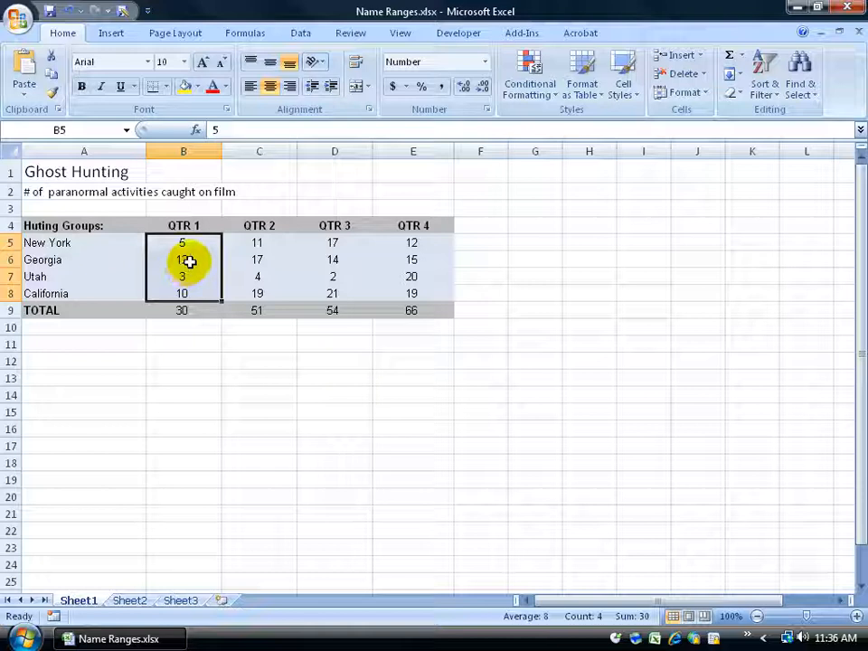
{"action": "left_click", "coordinate": [245, 33]}
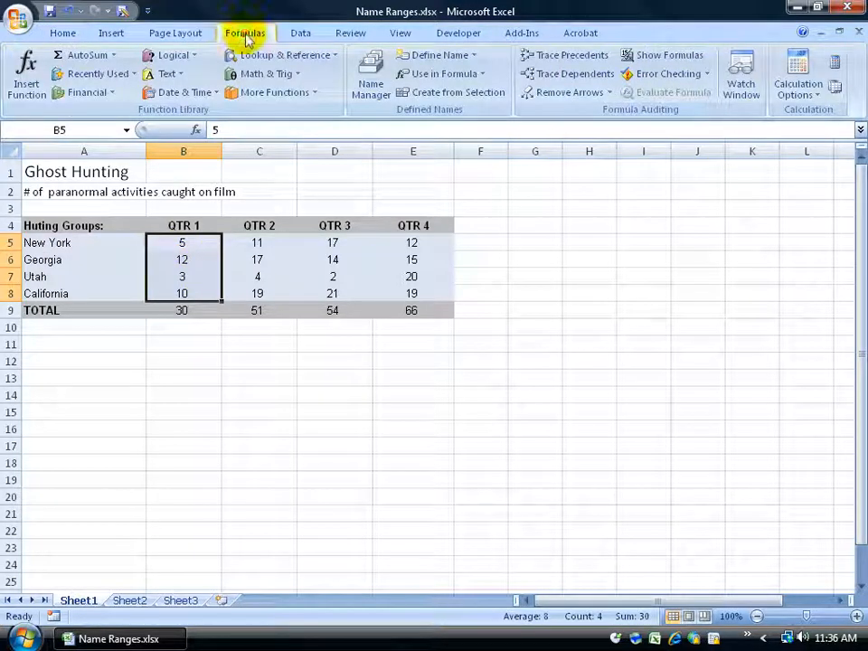
{"action": "left_click", "coordinate": [373, 74]}
{"action": "left_click", "coordinate": [207, 166]}
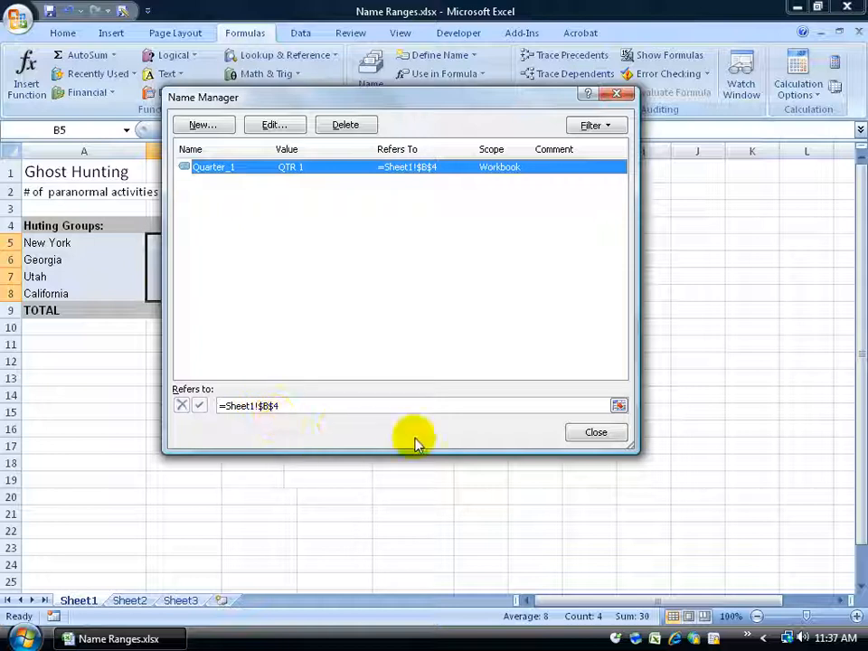
{"action": "left_click", "coordinate": [618, 405]}
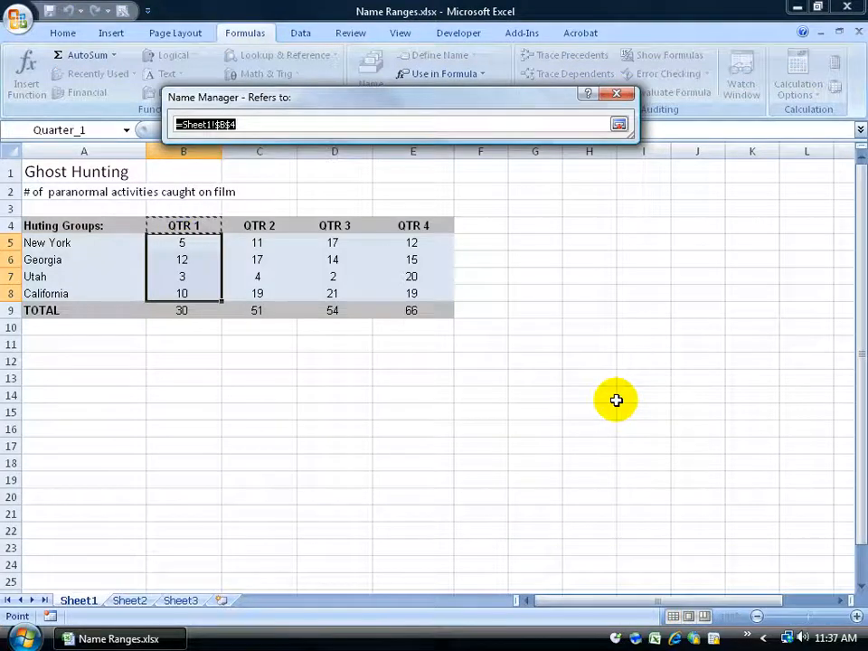
{"action": "left_click_drag", "start_coordinate": [184, 243], "coordinate": [187, 289]}
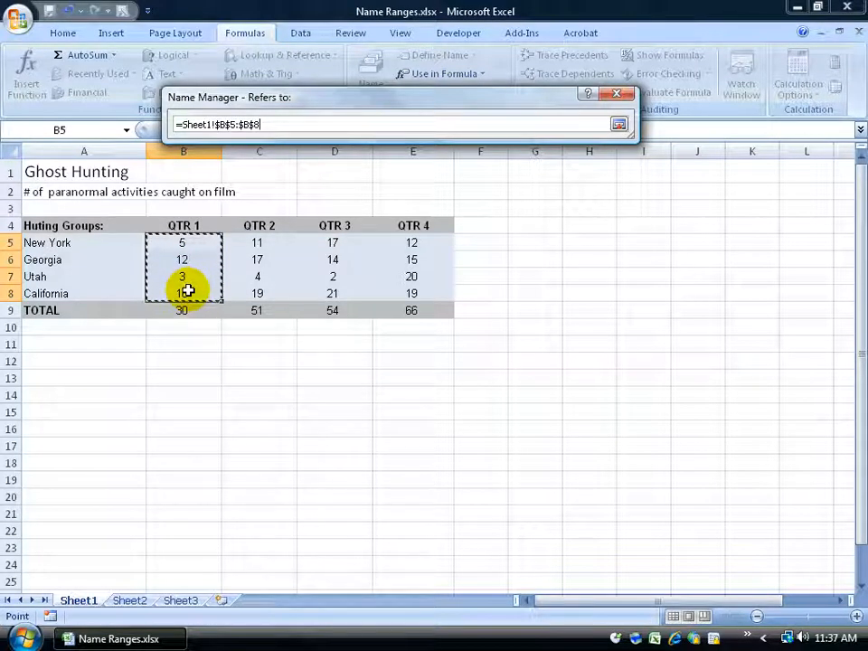
{"action": "left_click", "coordinate": [620, 125]}
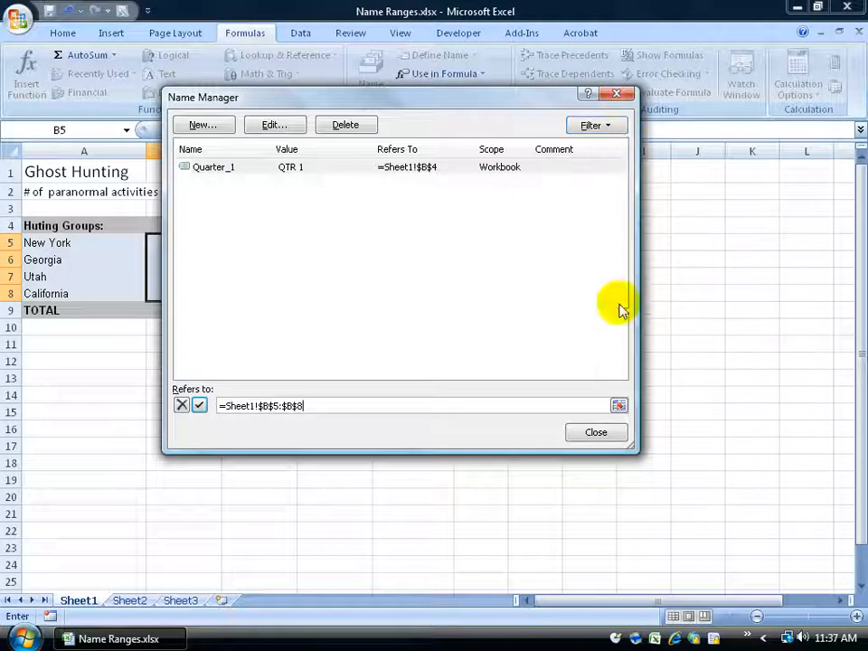
{"action": "left_click", "coordinate": [618, 405]}
{"action": "key", "text": "Return"}
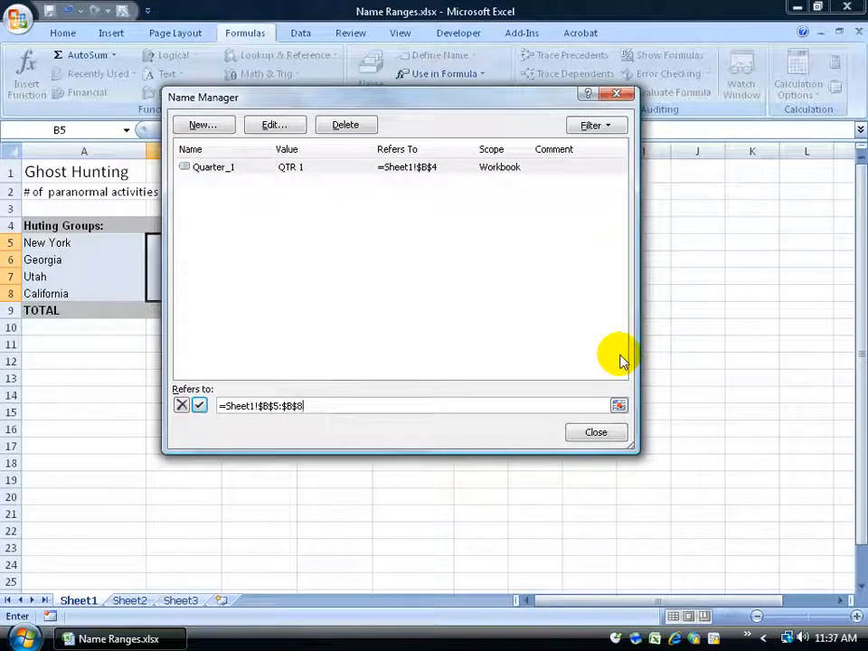
{"action": "left_click", "coordinate": [199, 405]}
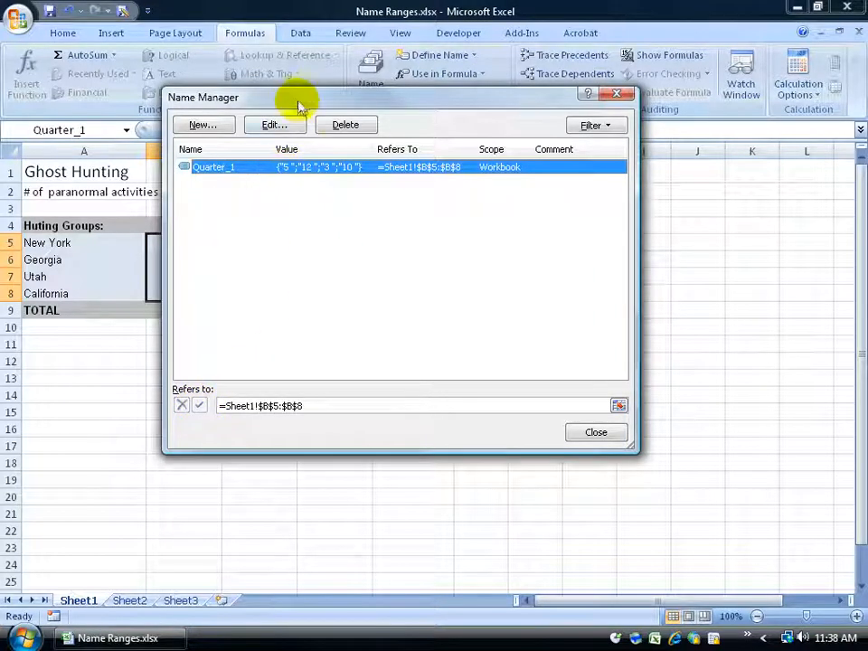
{"action": "left_click_drag", "start_coordinate": [301, 106], "coordinate": [389, 112]}
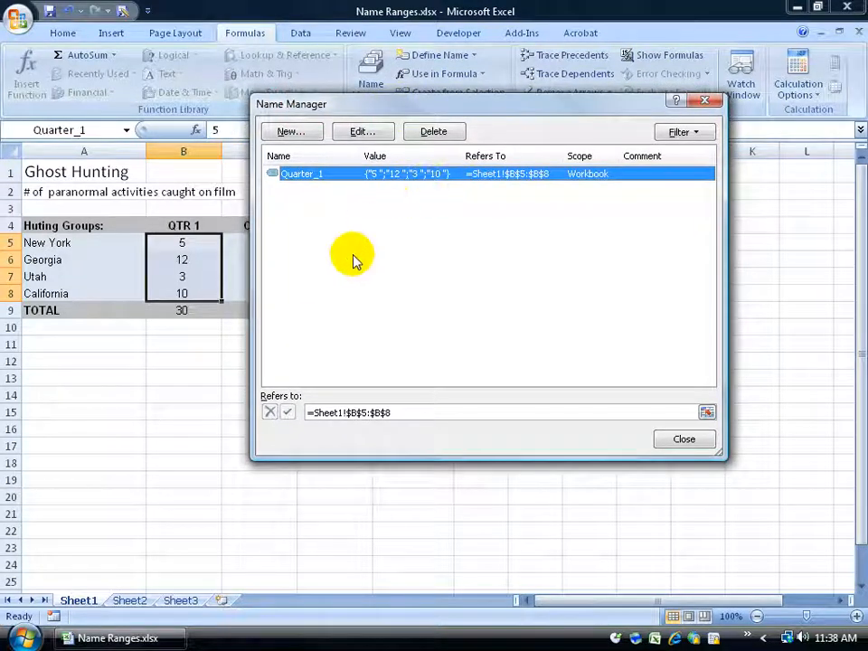
{"action": "left_click", "coordinate": [678, 438]}
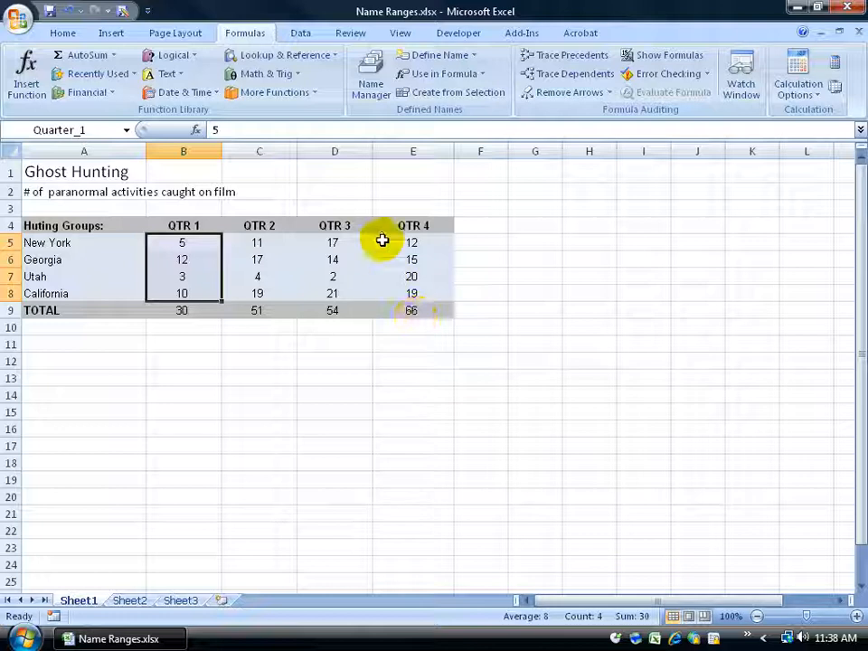
Step: Delete the name Quarter_1 in the Name Manager
{"action": "left_click", "coordinate": [370, 79]}
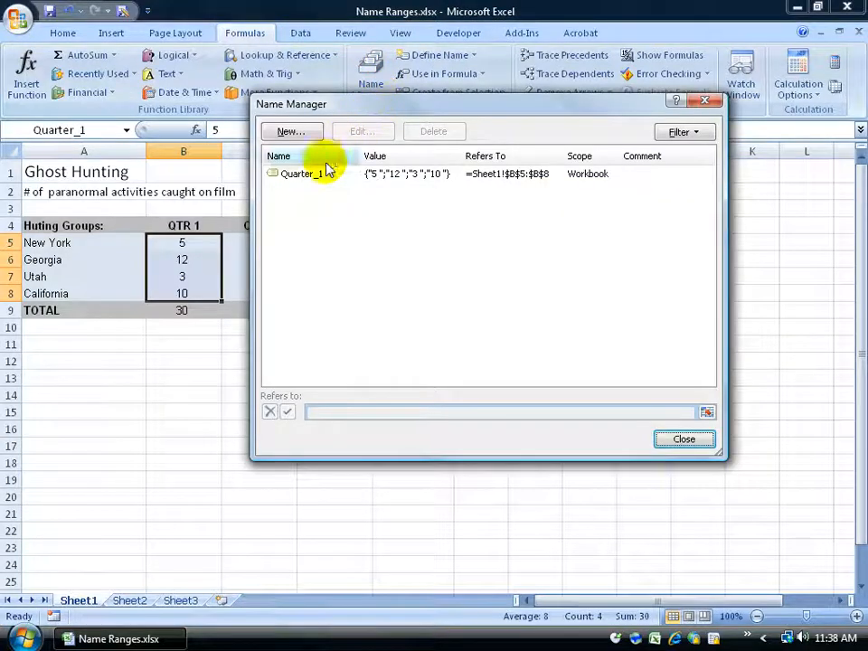
{"action": "left_click", "coordinate": [309, 175]}
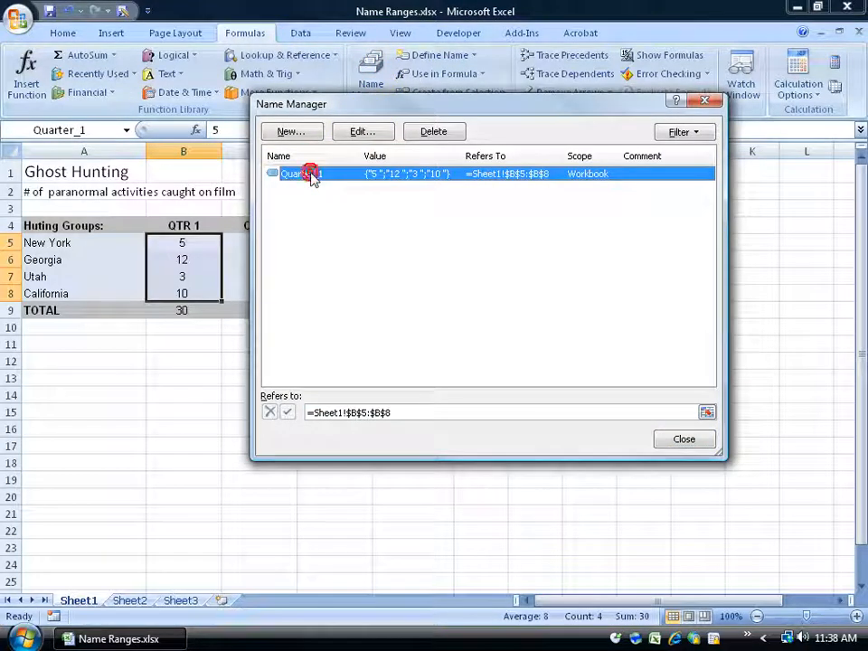
{"action": "left_click", "coordinate": [460, 132]}
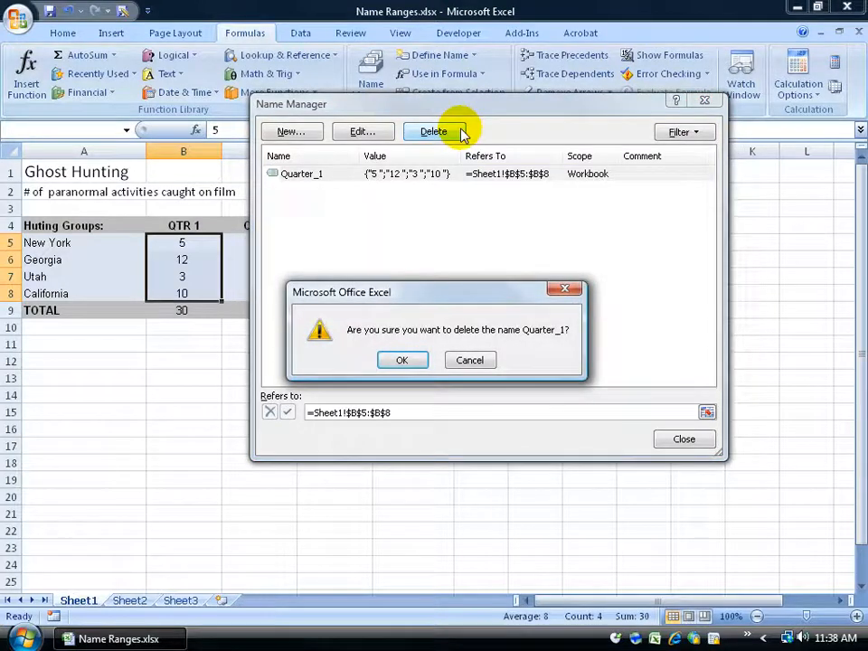
{"action": "left_click", "coordinate": [399, 361]}
{"action": "left_click", "coordinate": [682, 439]}
Step: Name the QTR 1 values B5:B8 as Quarter1
{"action": "left_click_drag", "start_coordinate": [192, 248], "coordinate": [184, 290]}
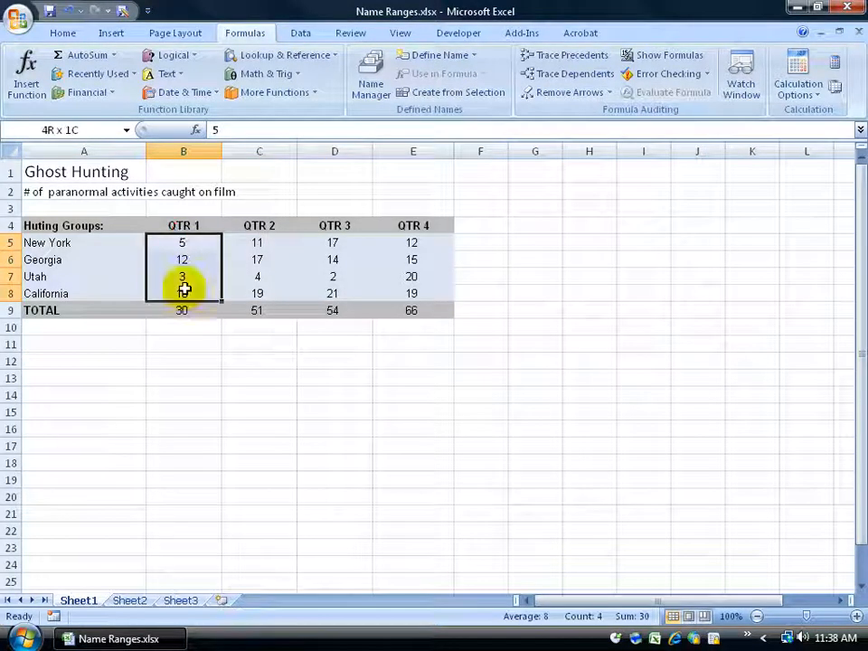
{"action": "left_click", "coordinate": [82, 129]}
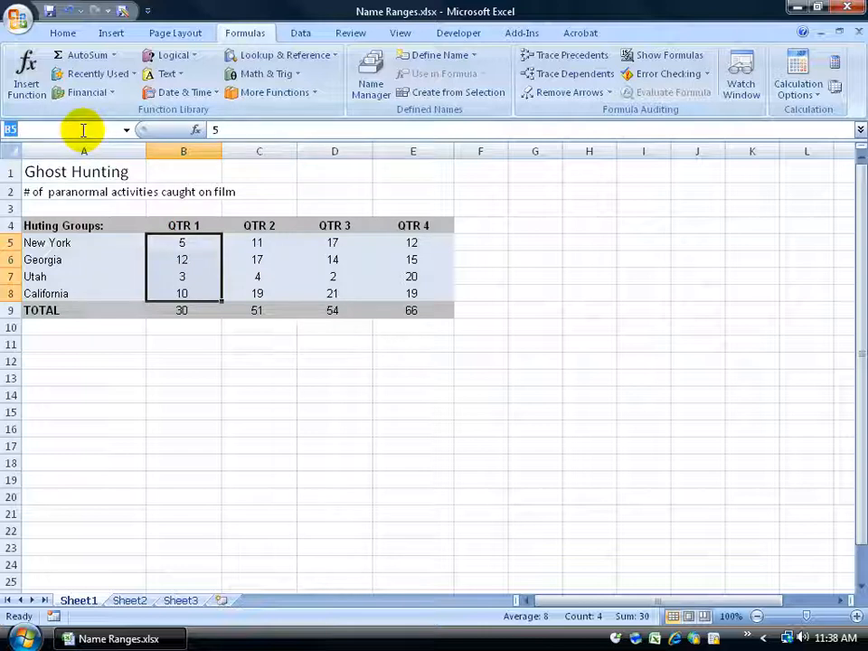
{"action": "key", "text": "Return"}
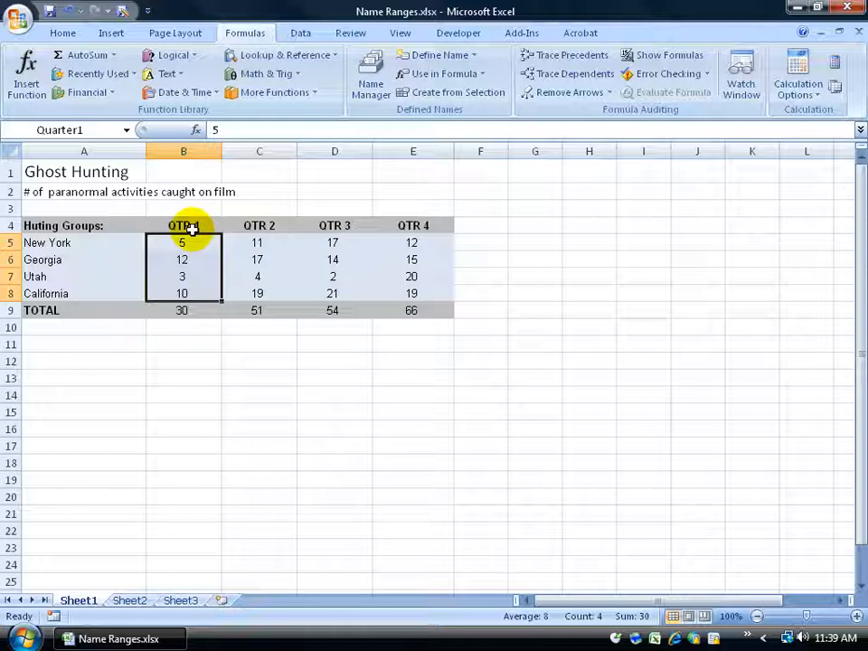
Step: Define the workbook-scoped name Quarter2 for the QTR 2 values C5:C8, with the comment "Total sales for Quarter 2"
{"action": "left_click_drag", "start_coordinate": [247, 242], "coordinate": [250, 292]}
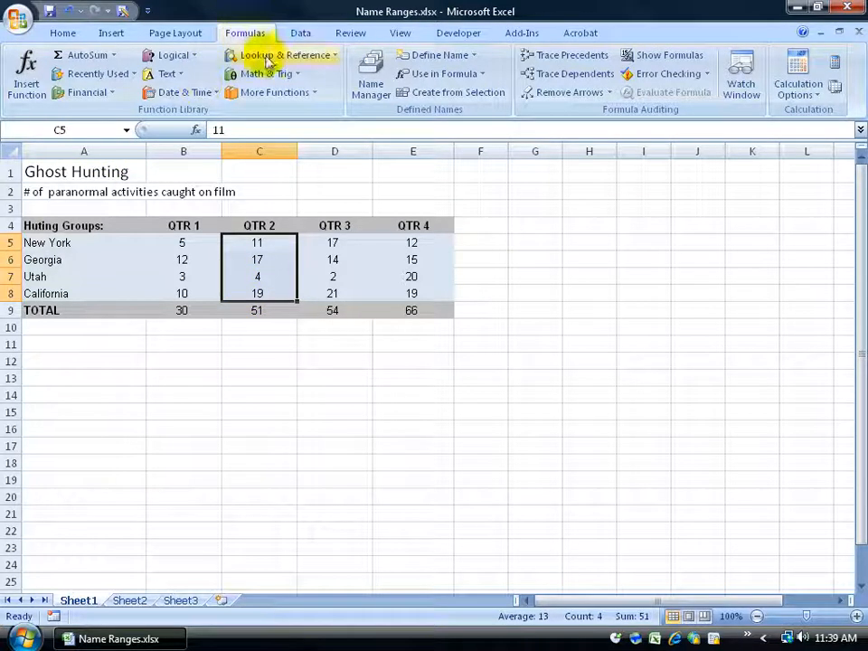
{"action": "left_click", "coordinate": [474, 56]}
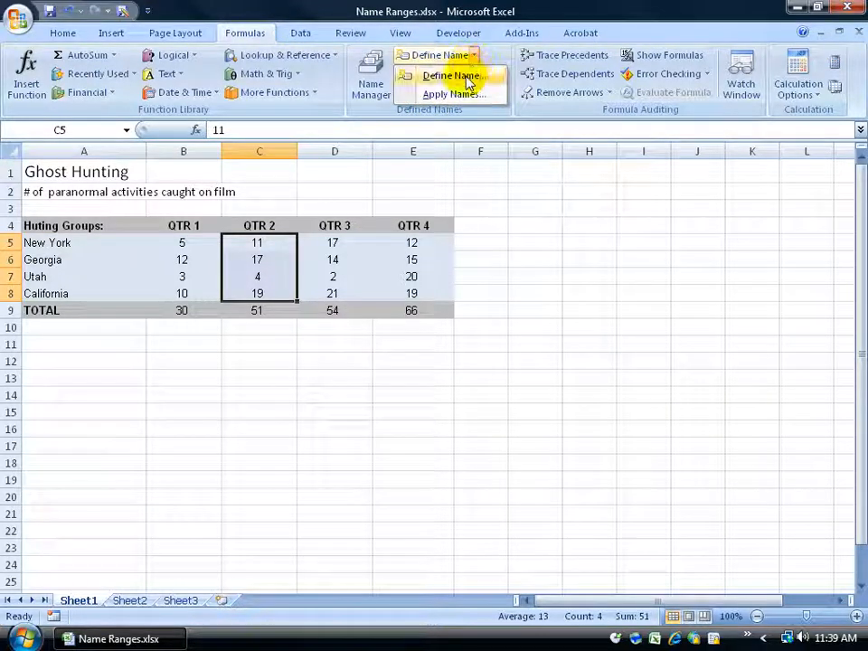
{"action": "left_click", "coordinate": [468, 76]}
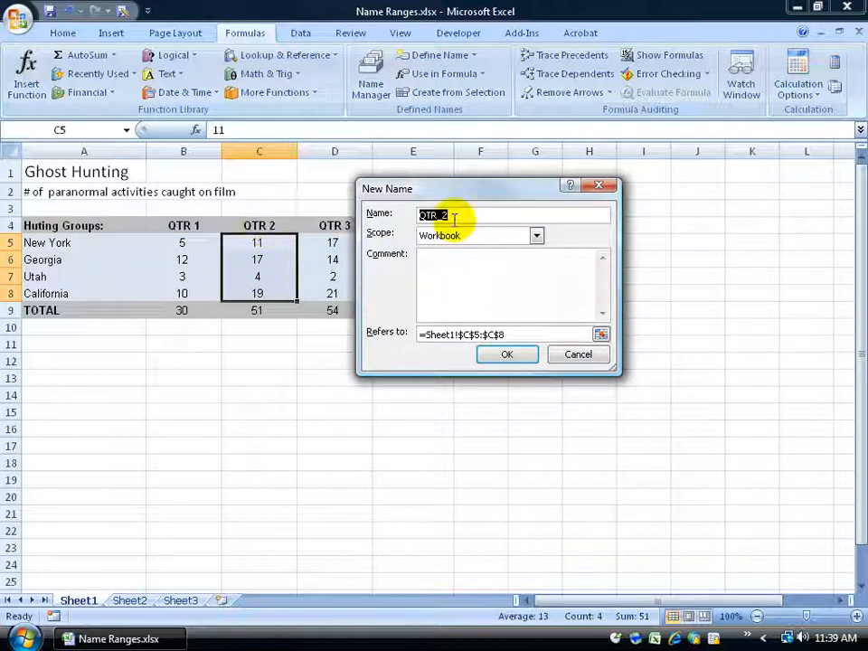
{"action": "type", "text": "uarter 2"}
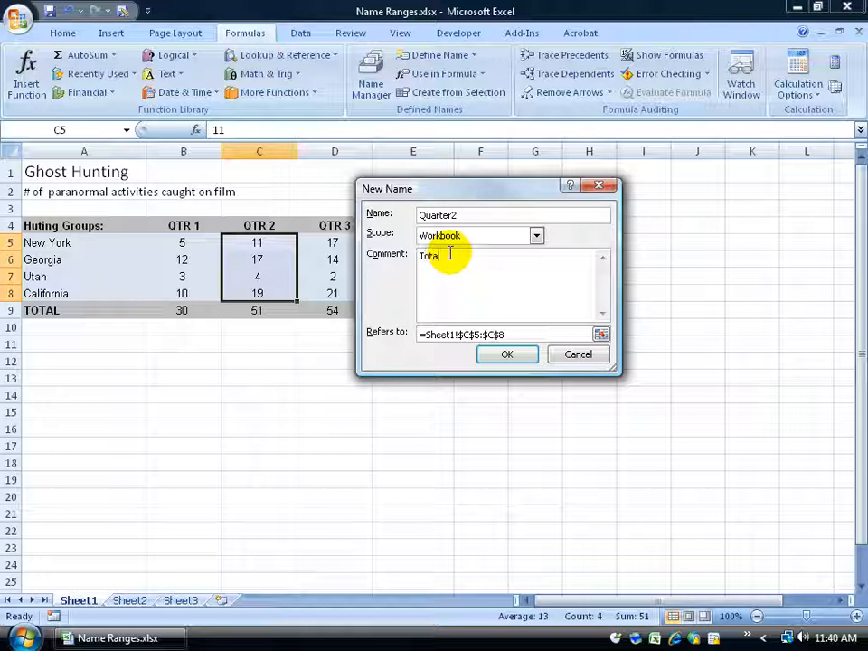
{"action": "left_click", "coordinate": [502, 356]}
Step: Jump from empty cell F13 to the named range Quarter2
{"action": "left_click", "coordinate": [493, 376]}
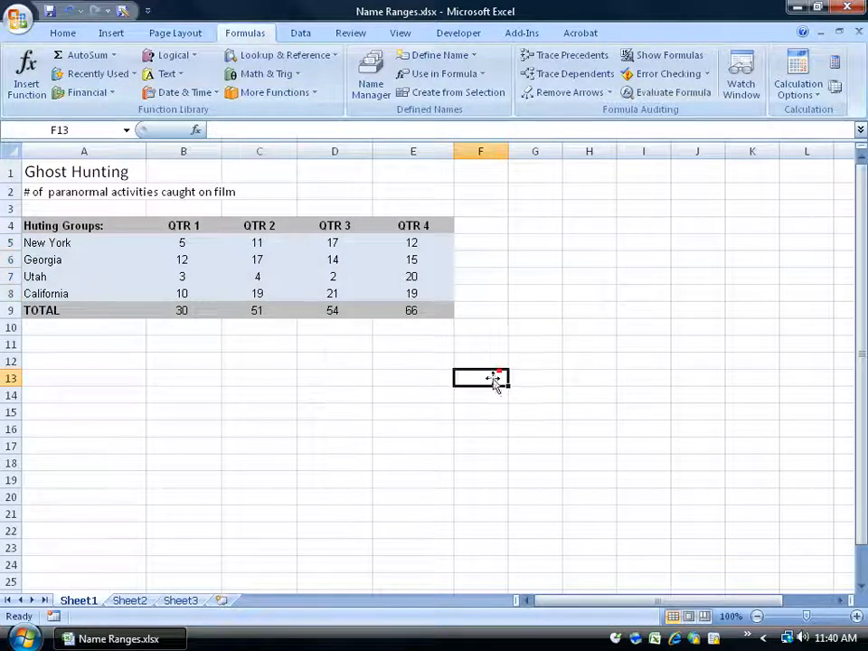
{"action": "left_click", "coordinate": [127, 131]}
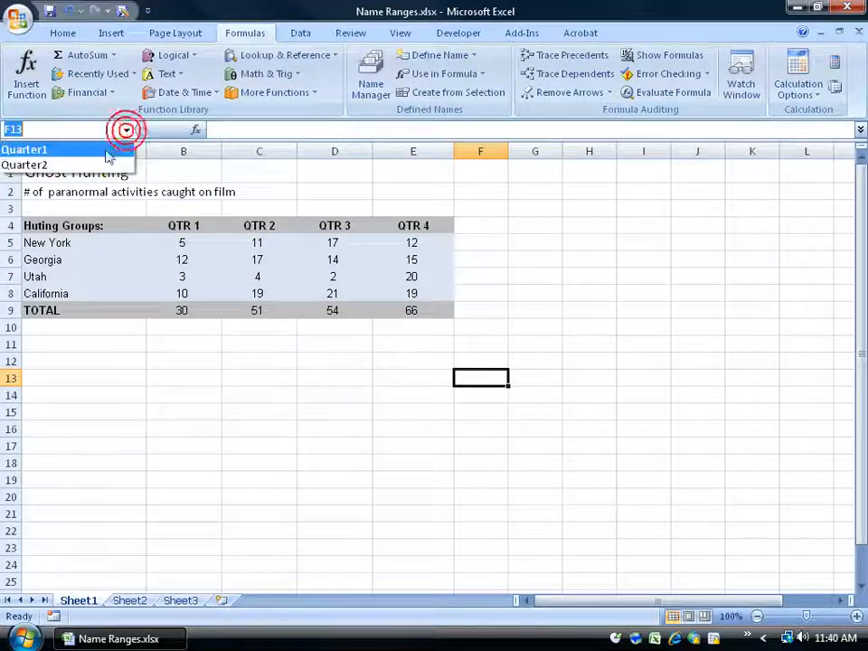
{"action": "left_click", "coordinate": [43, 165]}
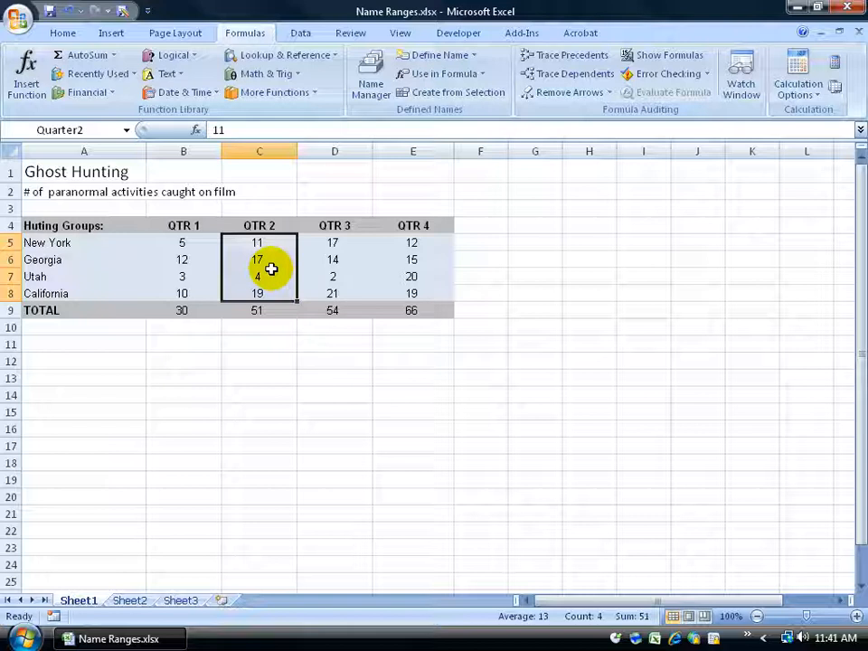
Step: Create names for the hunting-group rows in A5:E8 from the values in the selection's left column
{"action": "left_click_drag", "start_coordinate": [64, 240], "coordinate": [411, 295]}
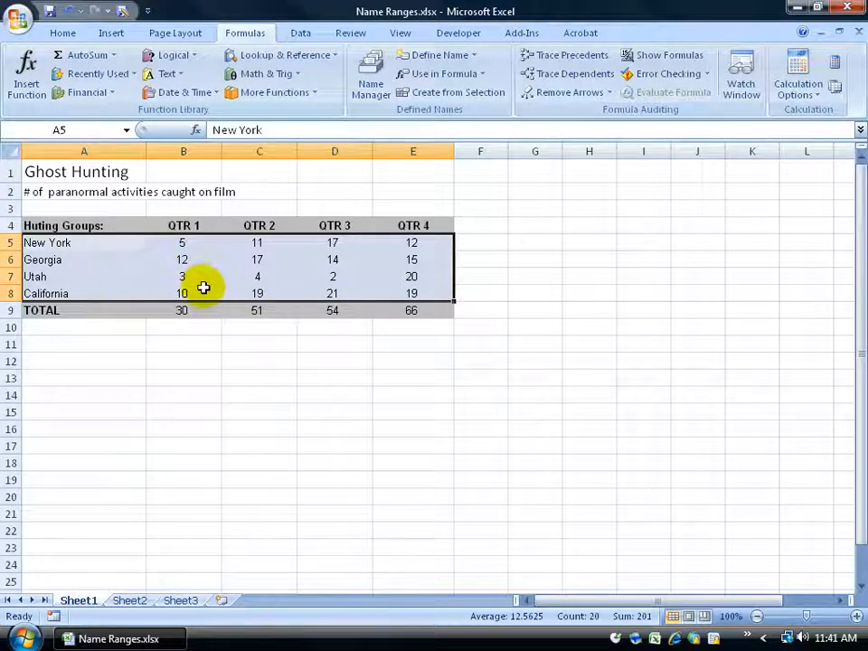
{"action": "left_click", "coordinate": [472, 97]}
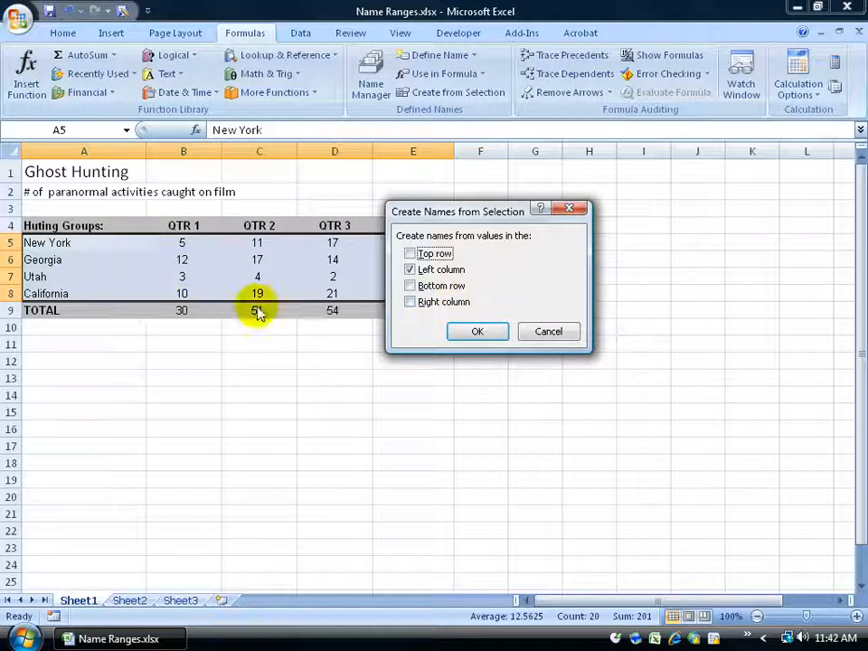
{"action": "left_click", "coordinate": [477, 332]}
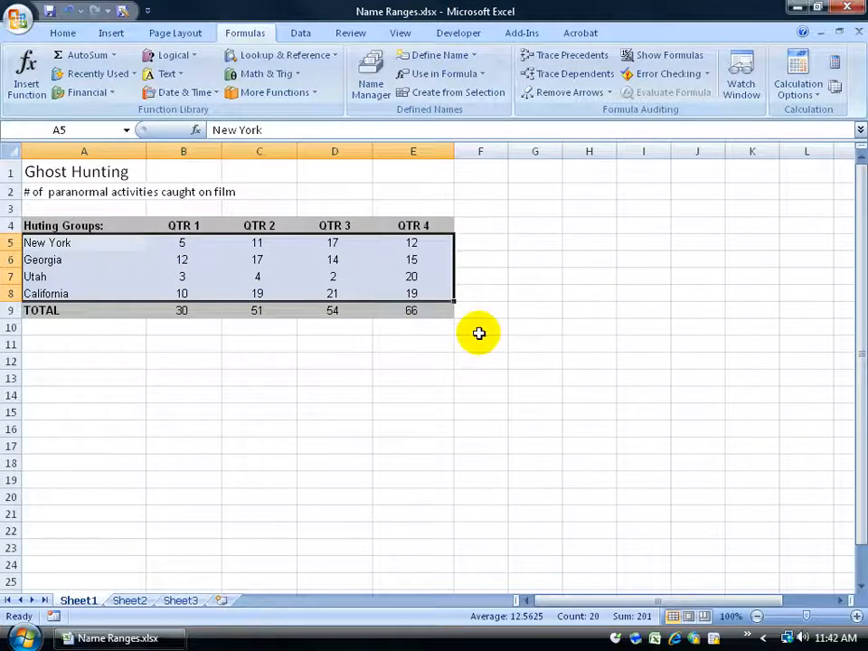
Step: Jump to the named range New_York, and then to the named range Utah
{"action": "left_click", "coordinate": [126, 131]}
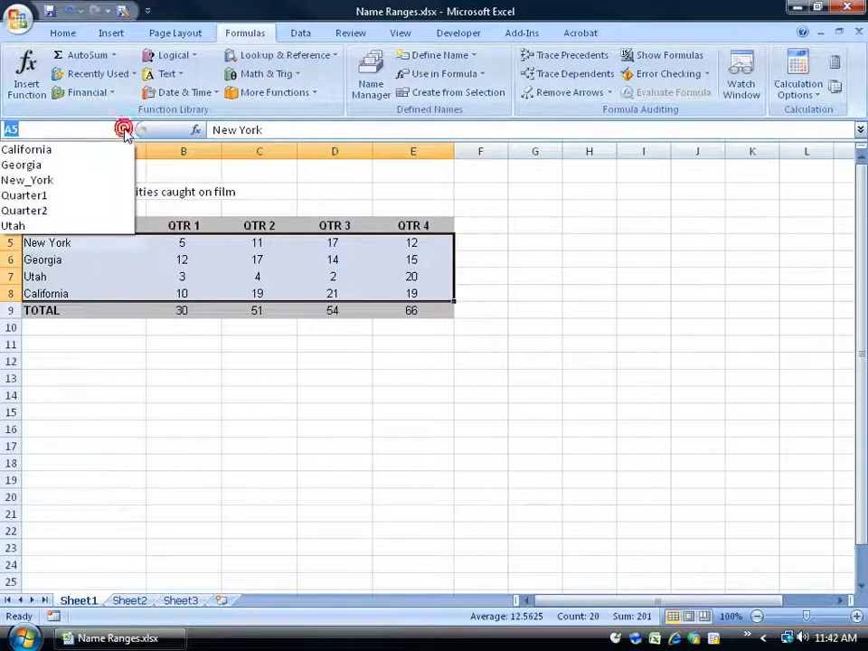
{"action": "left_click", "coordinate": [93, 181]}
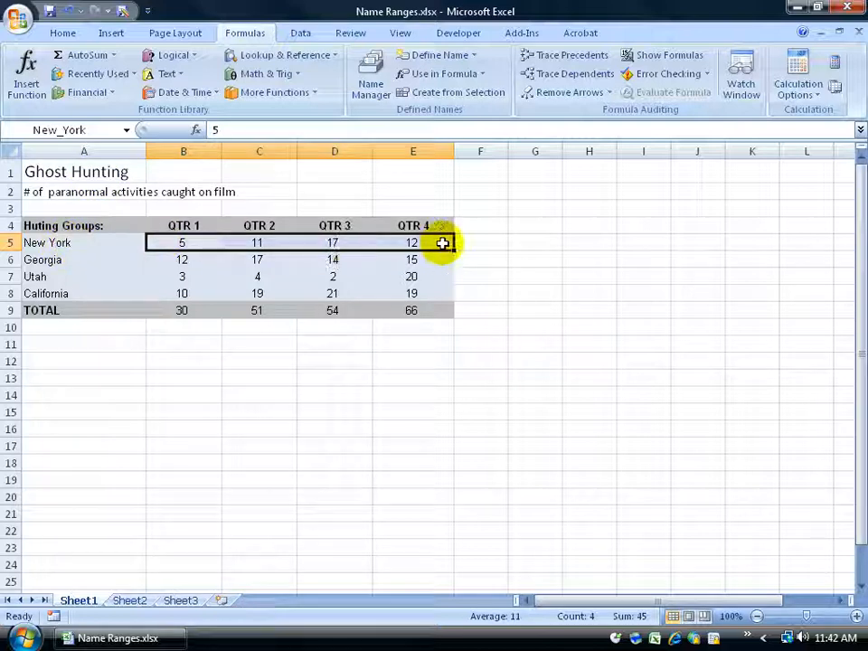
{"action": "left_click", "coordinate": [126, 130]}
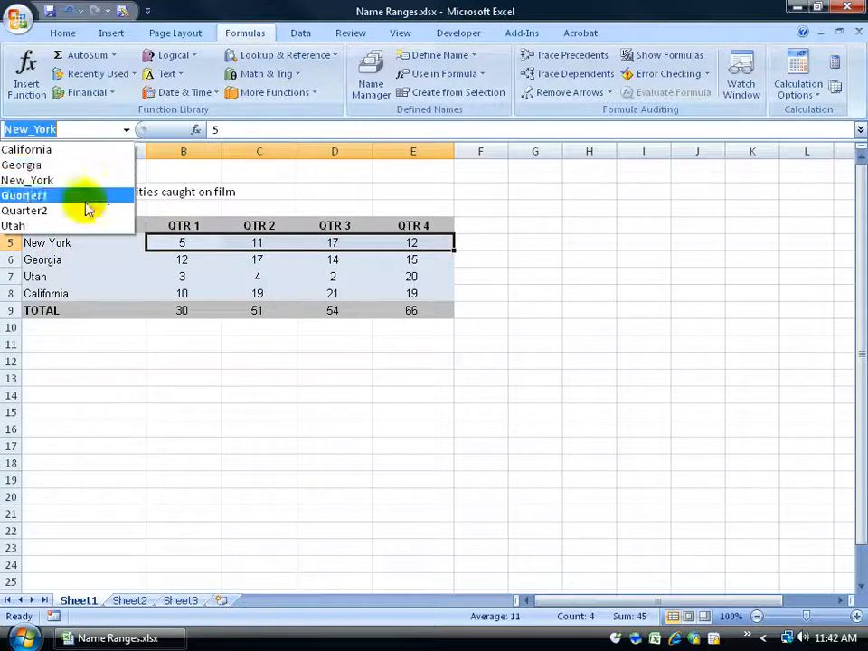
{"action": "left_click", "coordinate": [83, 223]}
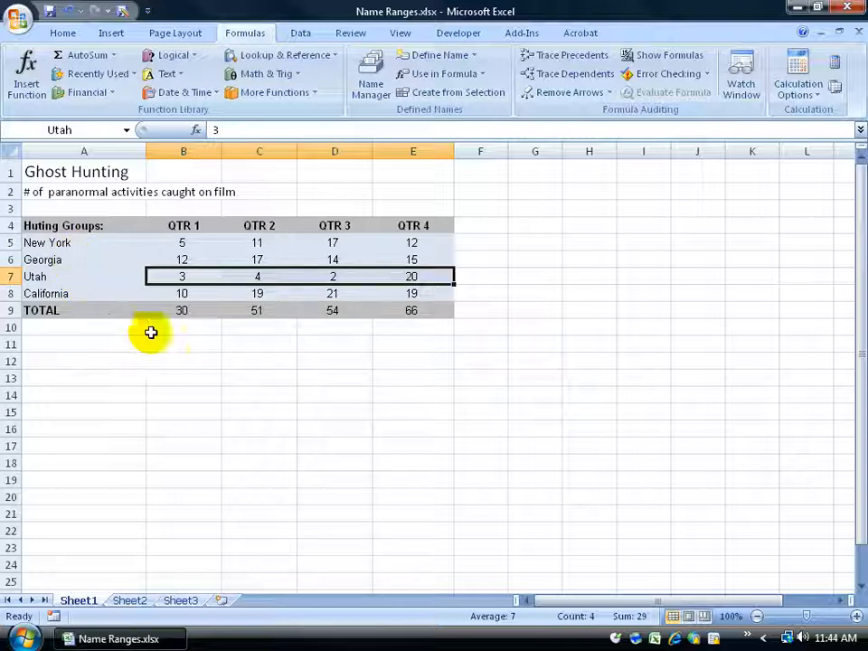
Step: Total the QTR 1 values in cell B11 with a SUM formula that uses the name Quarter1
{"action": "left_click", "coordinate": [277, 349]}
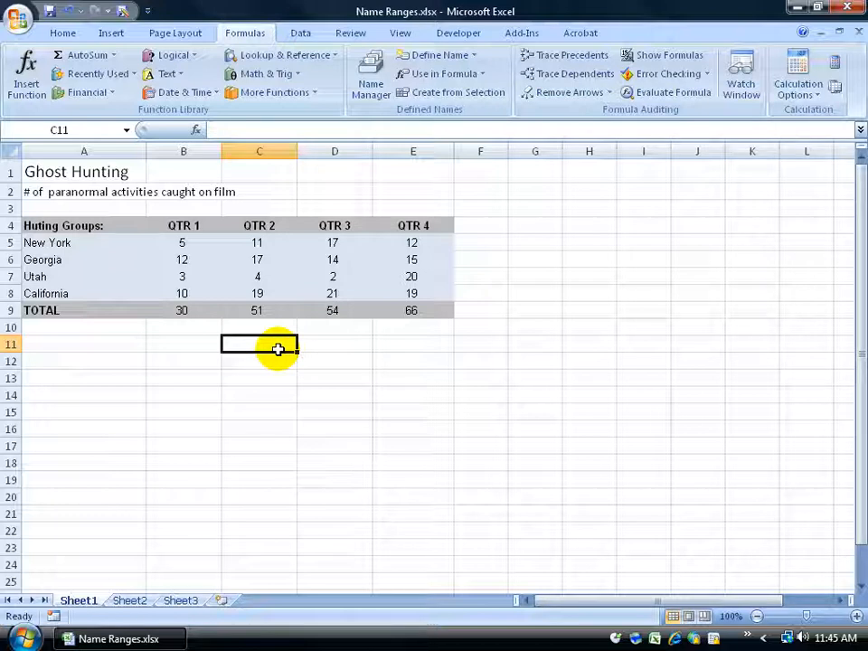
{"action": "left_click", "coordinate": [209, 348]}
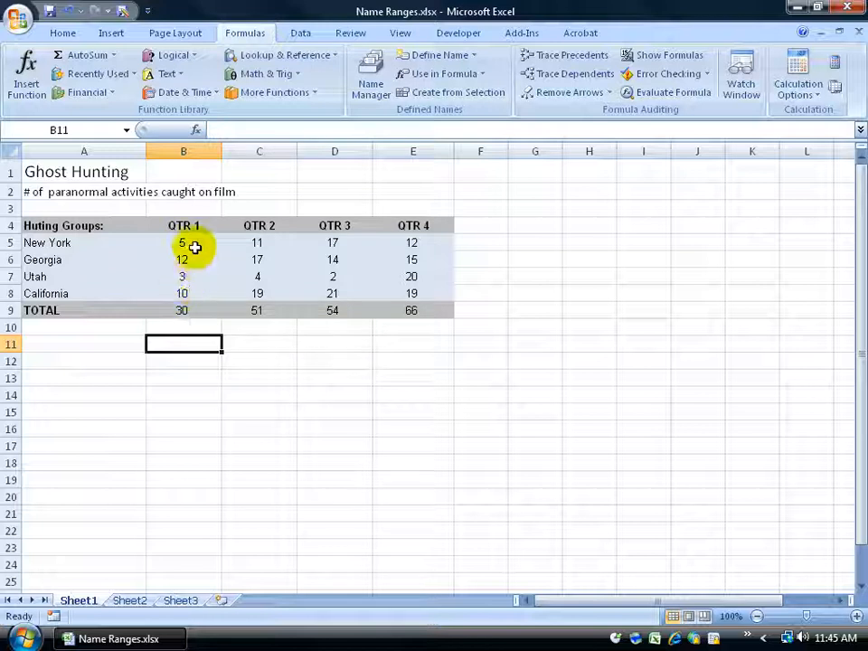
{"action": "left_click_drag", "start_coordinate": [191, 244], "coordinate": [191, 290]}
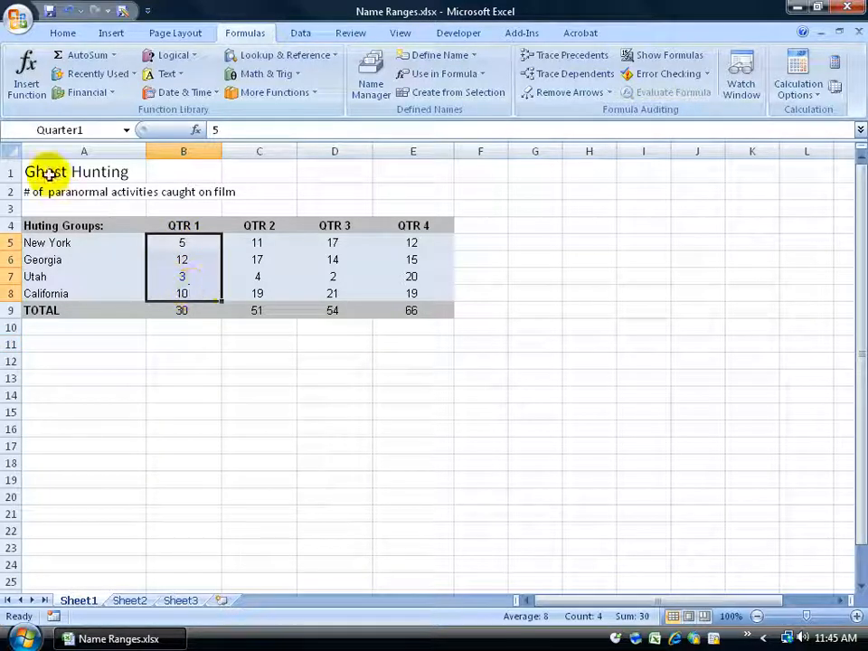
{"action": "left_click", "coordinate": [170, 343]}
{"action": "type", "text": "=sum"}
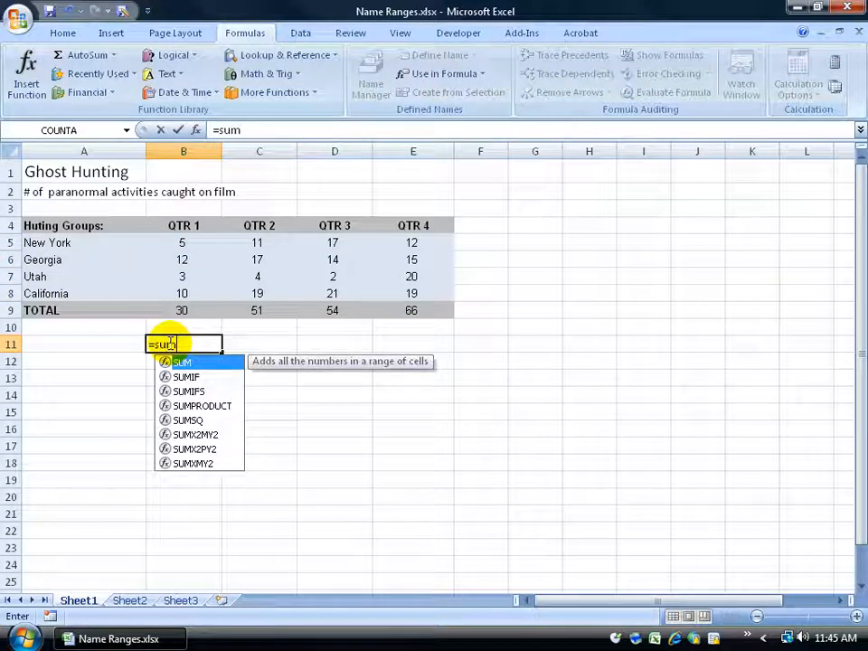
{"action": "type", "text": "("}
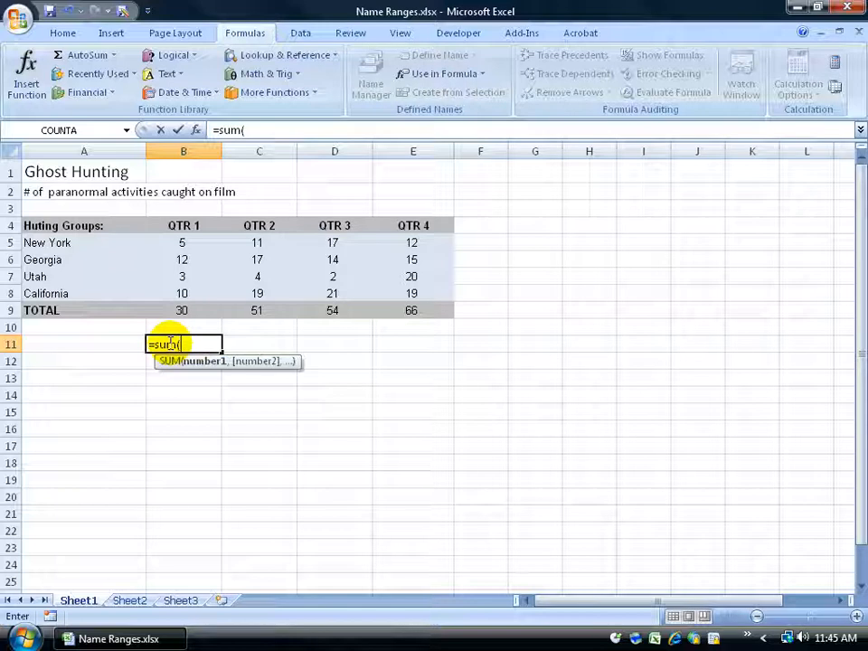
{"action": "type", "text": "Quar"}
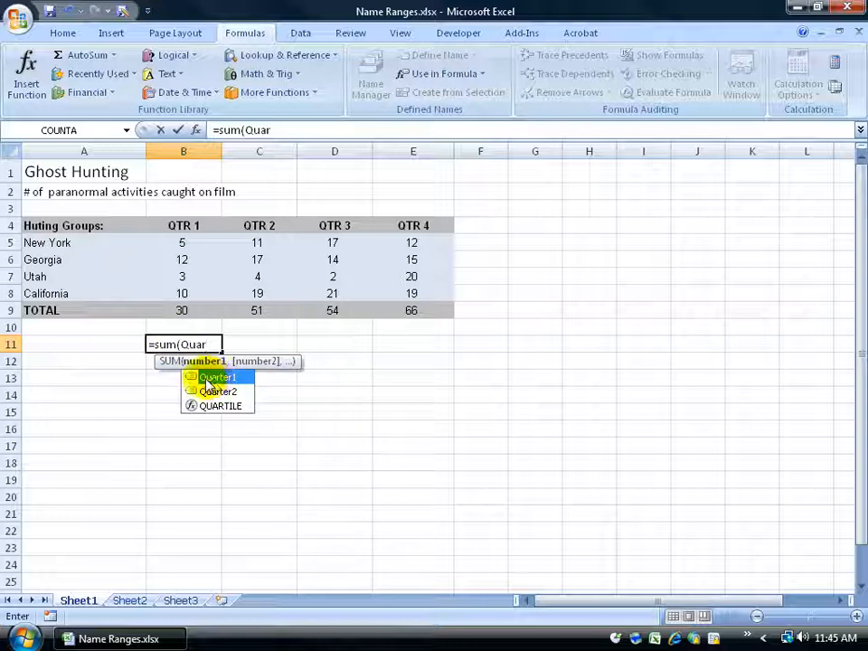
{"action": "double_click", "coordinate": [205, 378]}
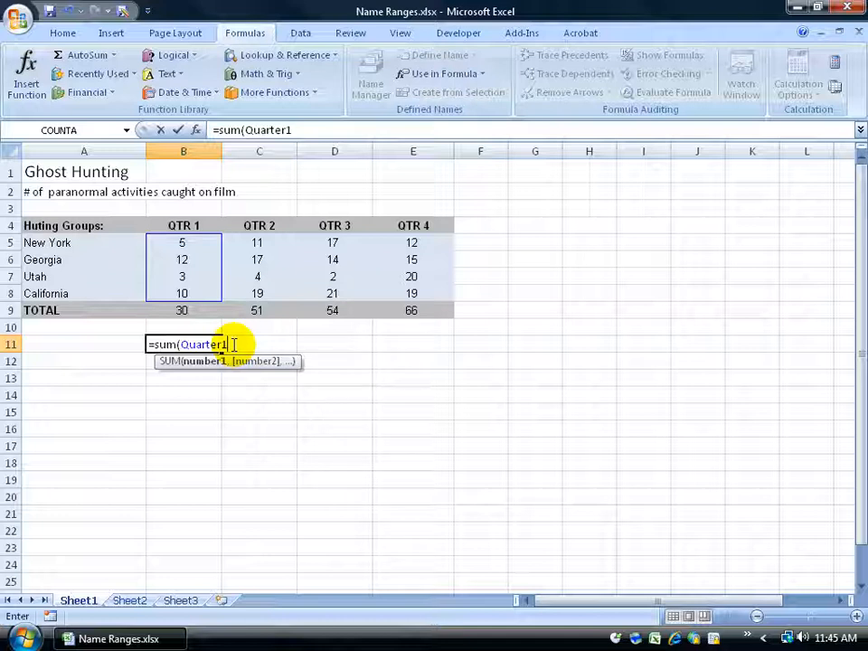
{"action": "key", "text": "Return"}
Step: Examine which cells the name Quarter1 covers in the B11 formula, leaving the formula as it is
{"action": "left_click", "coordinate": [202, 344]}
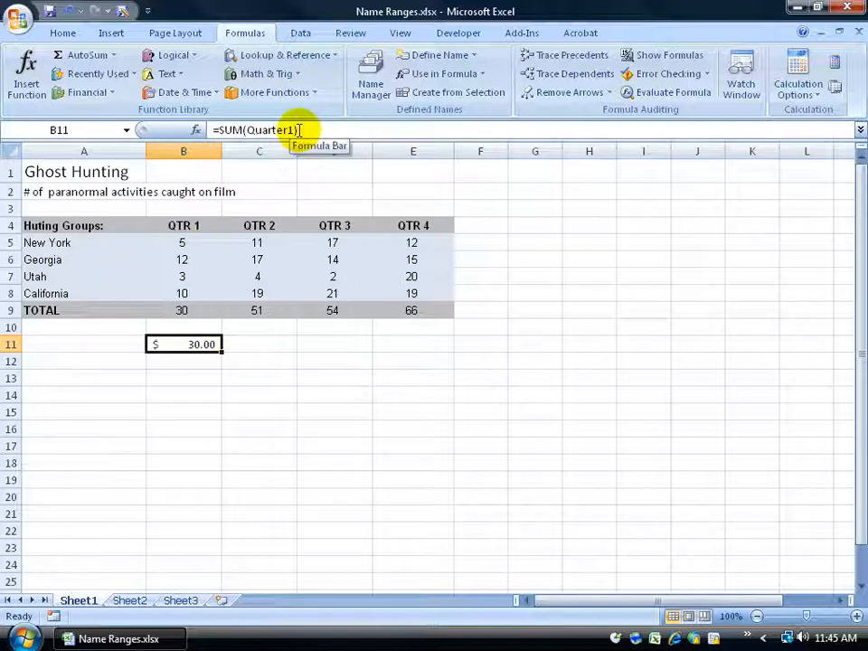
{"action": "left_click", "coordinate": [266, 128]}
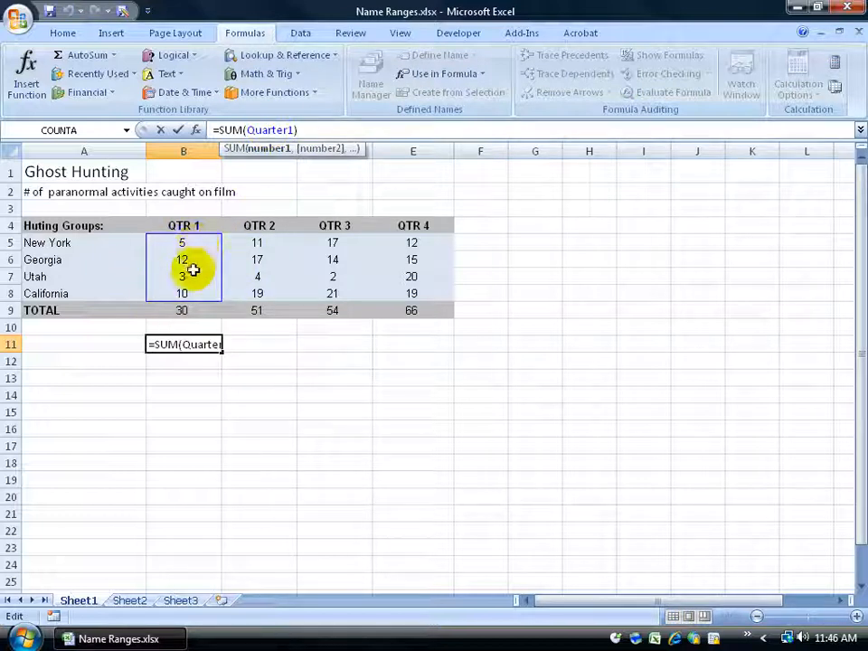
{"action": "key", "text": "ctrl+Return"}
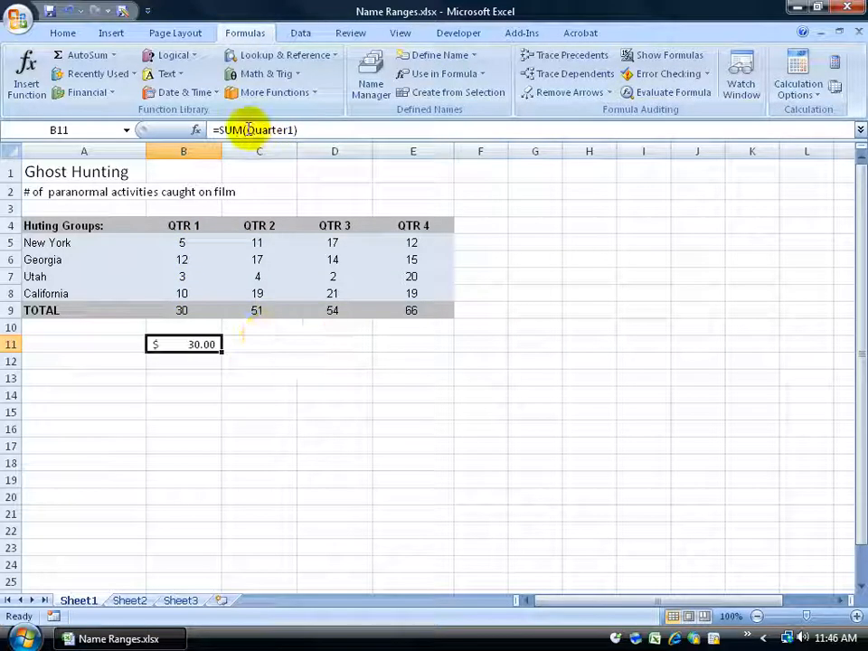
Step: Replace the name in the B11 formula with the reference B5:B8, and clear the cell again
{"action": "left_click_drag", "start_coordinate": [291, 129], "coordinate": [247, 129]}
{"action": "type", "text": "B5"}
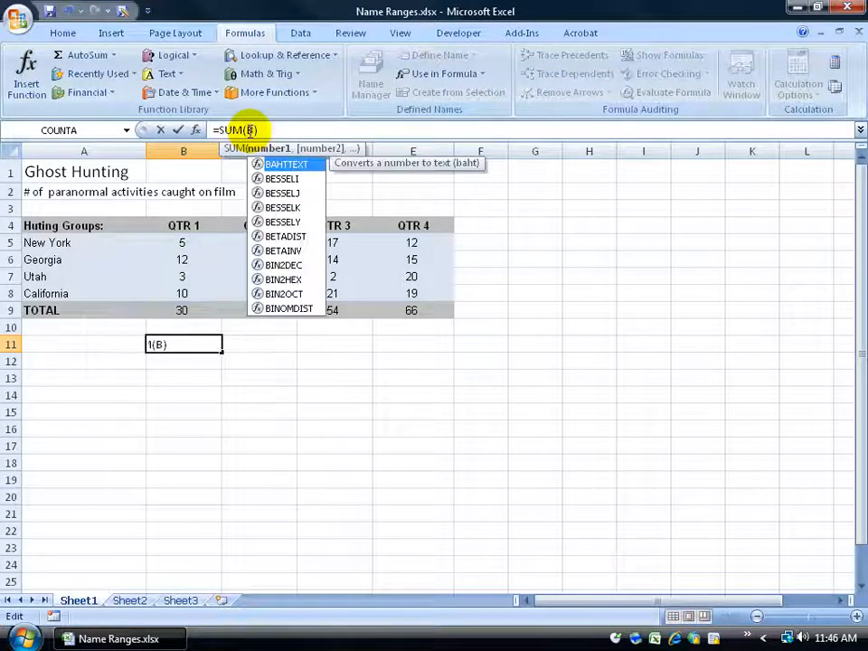
{"action": "type", "text": ":B"}
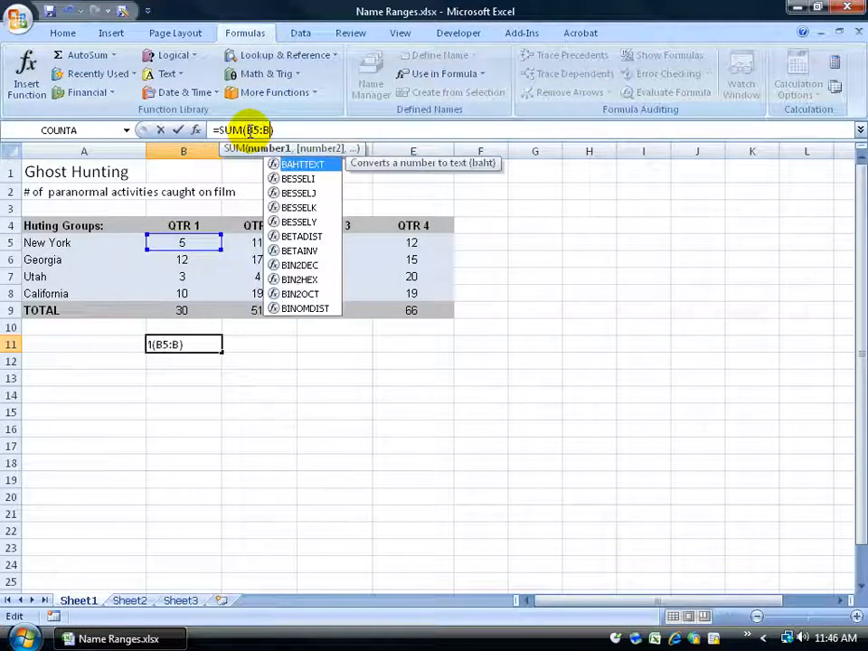
{"action": "type", "text": "8"}
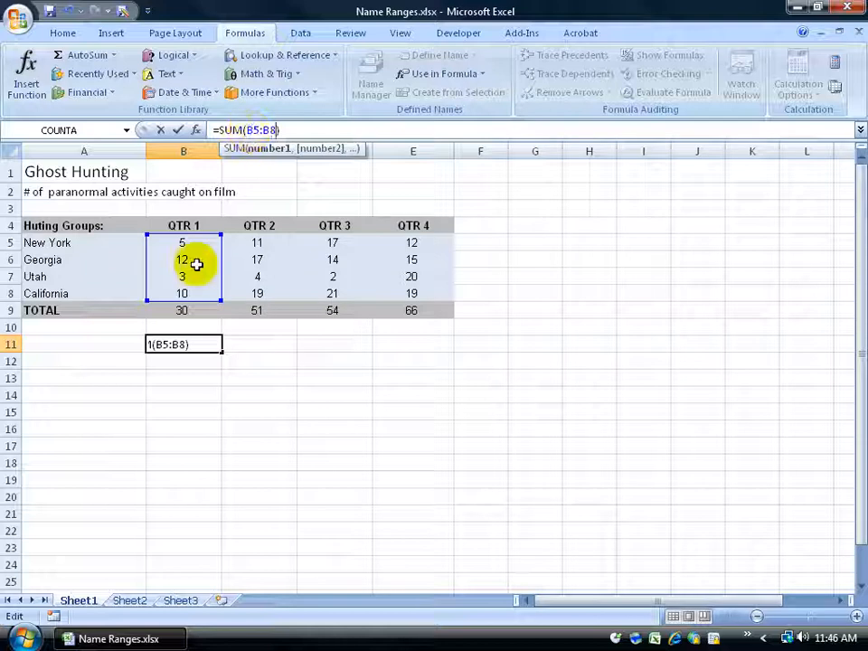
{"action": "key", "text": "Return"}
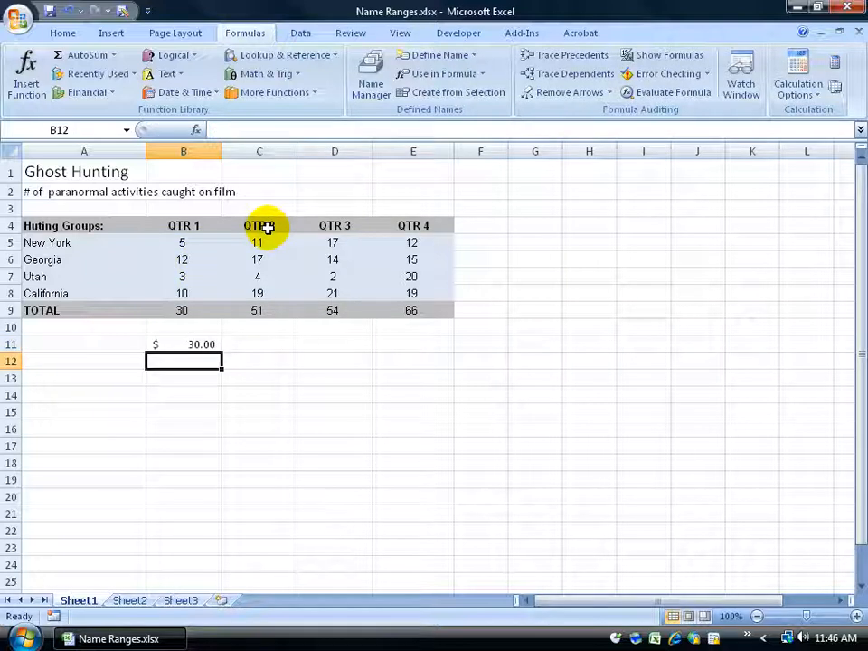
{"action": "left_click", "coordinate": [206, 345]}
{"action": "key", "text": "Delete"}
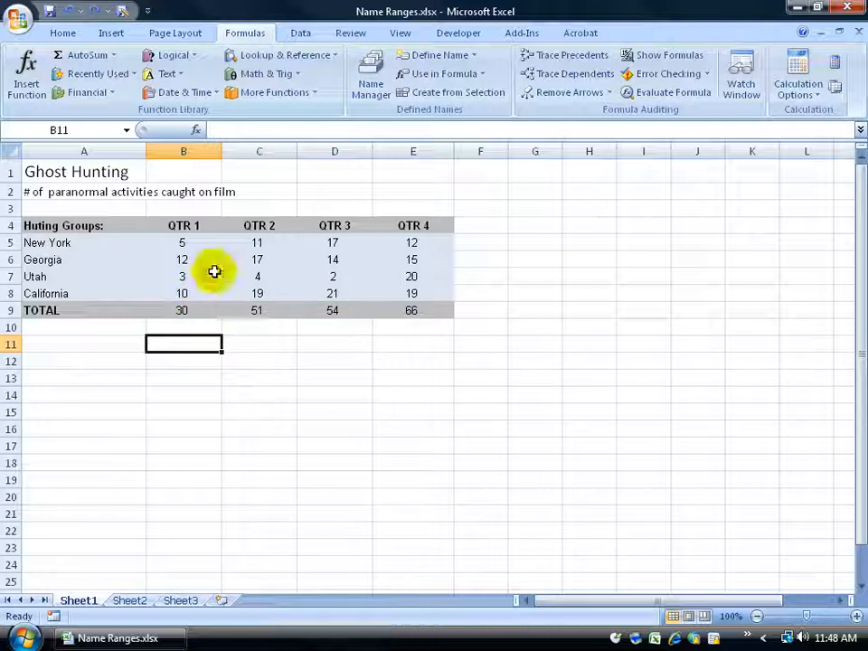
Step: Enter =SUM(California,Utah) in cell B11 using AutoSum and the defined names, and check it against the values in B7:E8
{"action": "left_click", "coordinate": [87, 56]}
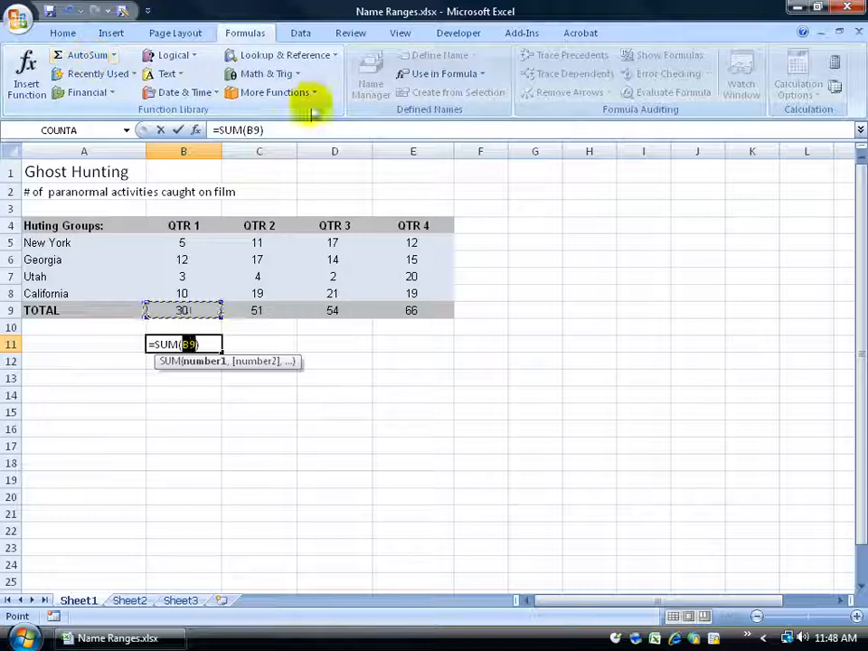
{"action": "left_click", "coordinate": [478, 76]}
{"action": "left_click", "coordinate": [476, 96]}
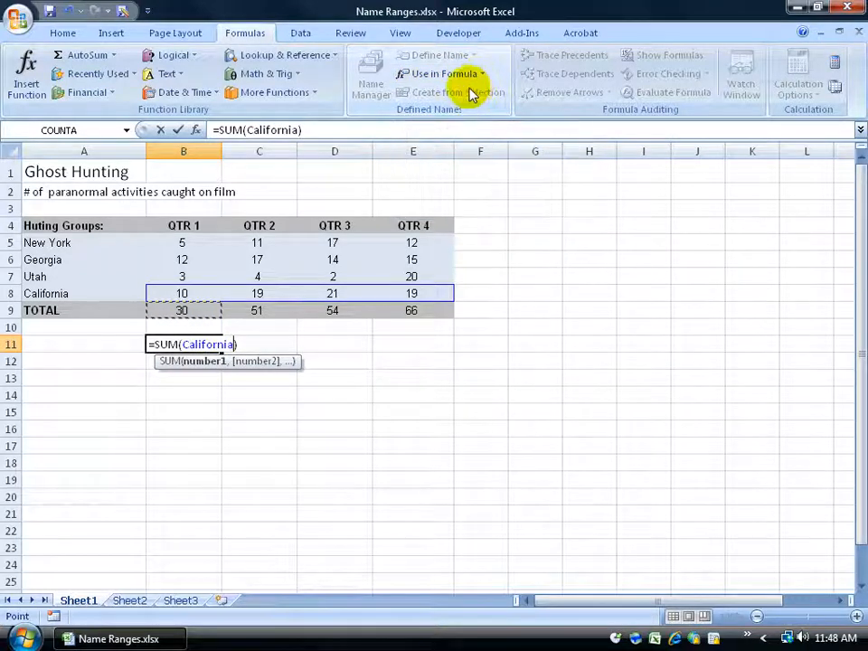
{"action": "left_click", "coordinate": [242, 345]}
{"action": "type", "text": ","}
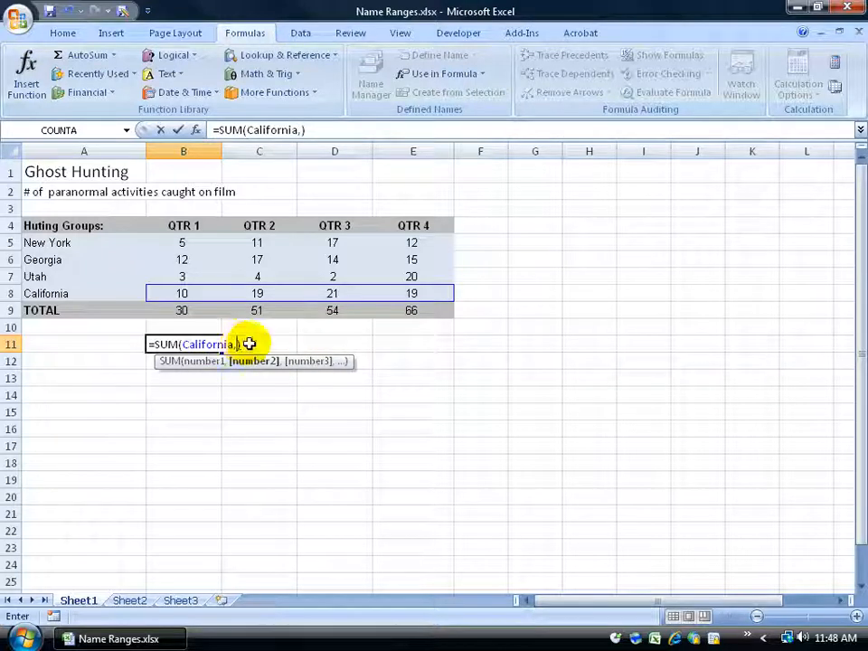
{"action": "left_click", "coordinate": [478, 75]}
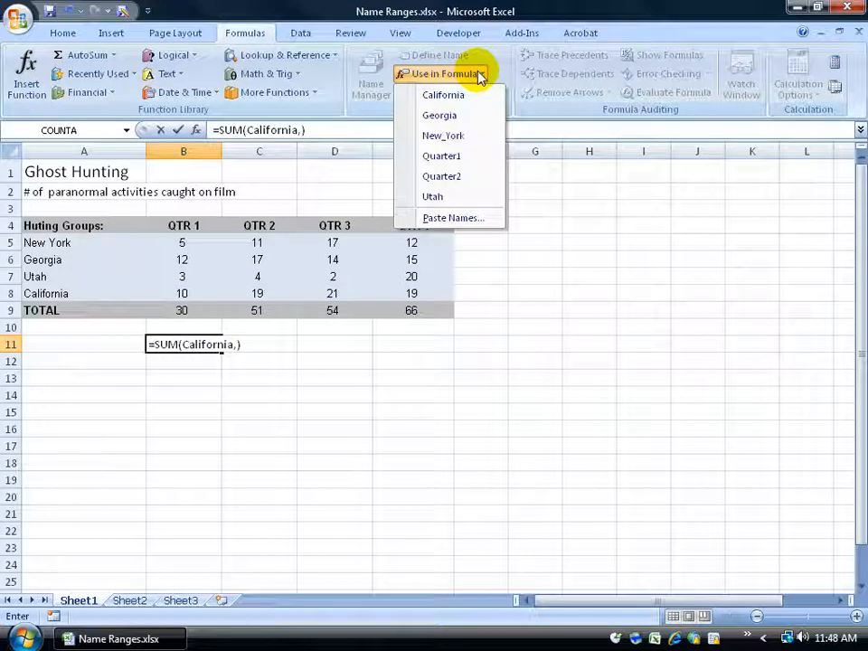
{"action": "left_click", "coordinate": [438, 197]}
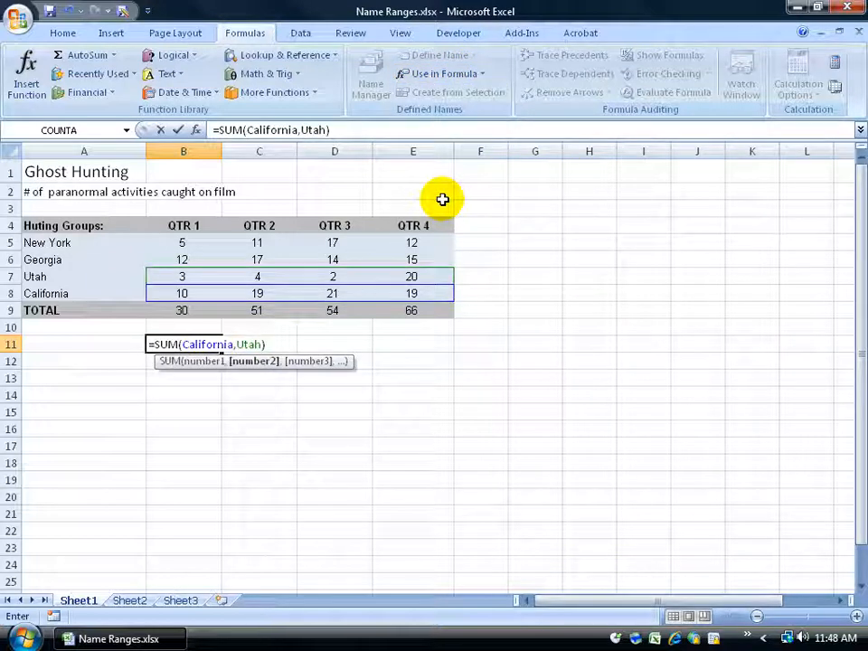
{"action": "key", "text": "Return"}
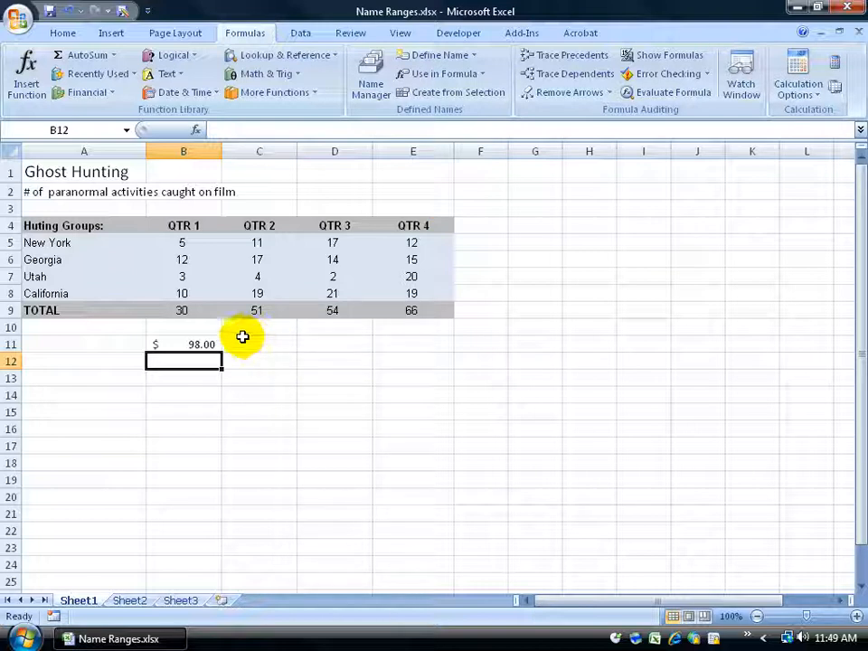
{"action": "left_click_drag", "start_coordinate": [181, 277], "coordinate": [412, 291]}
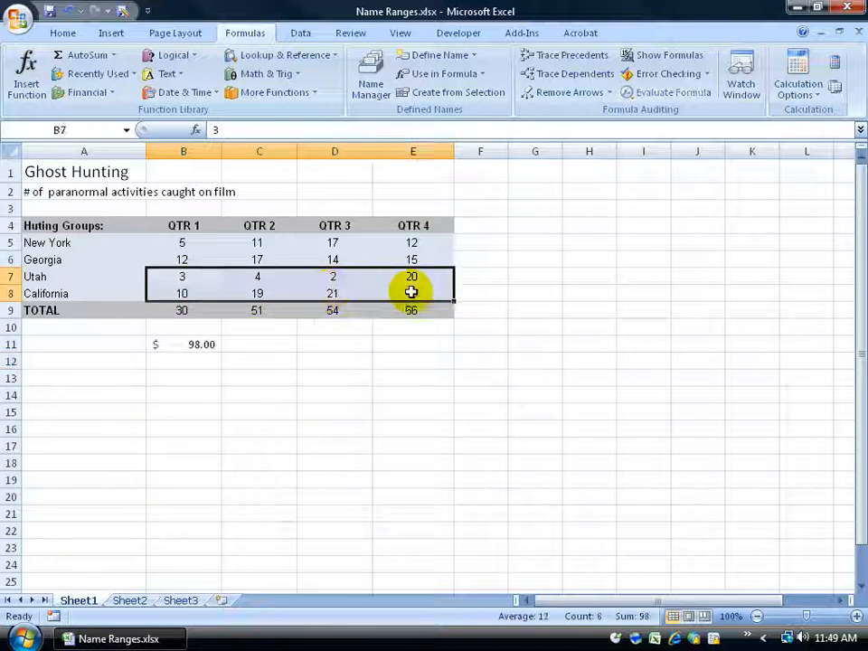